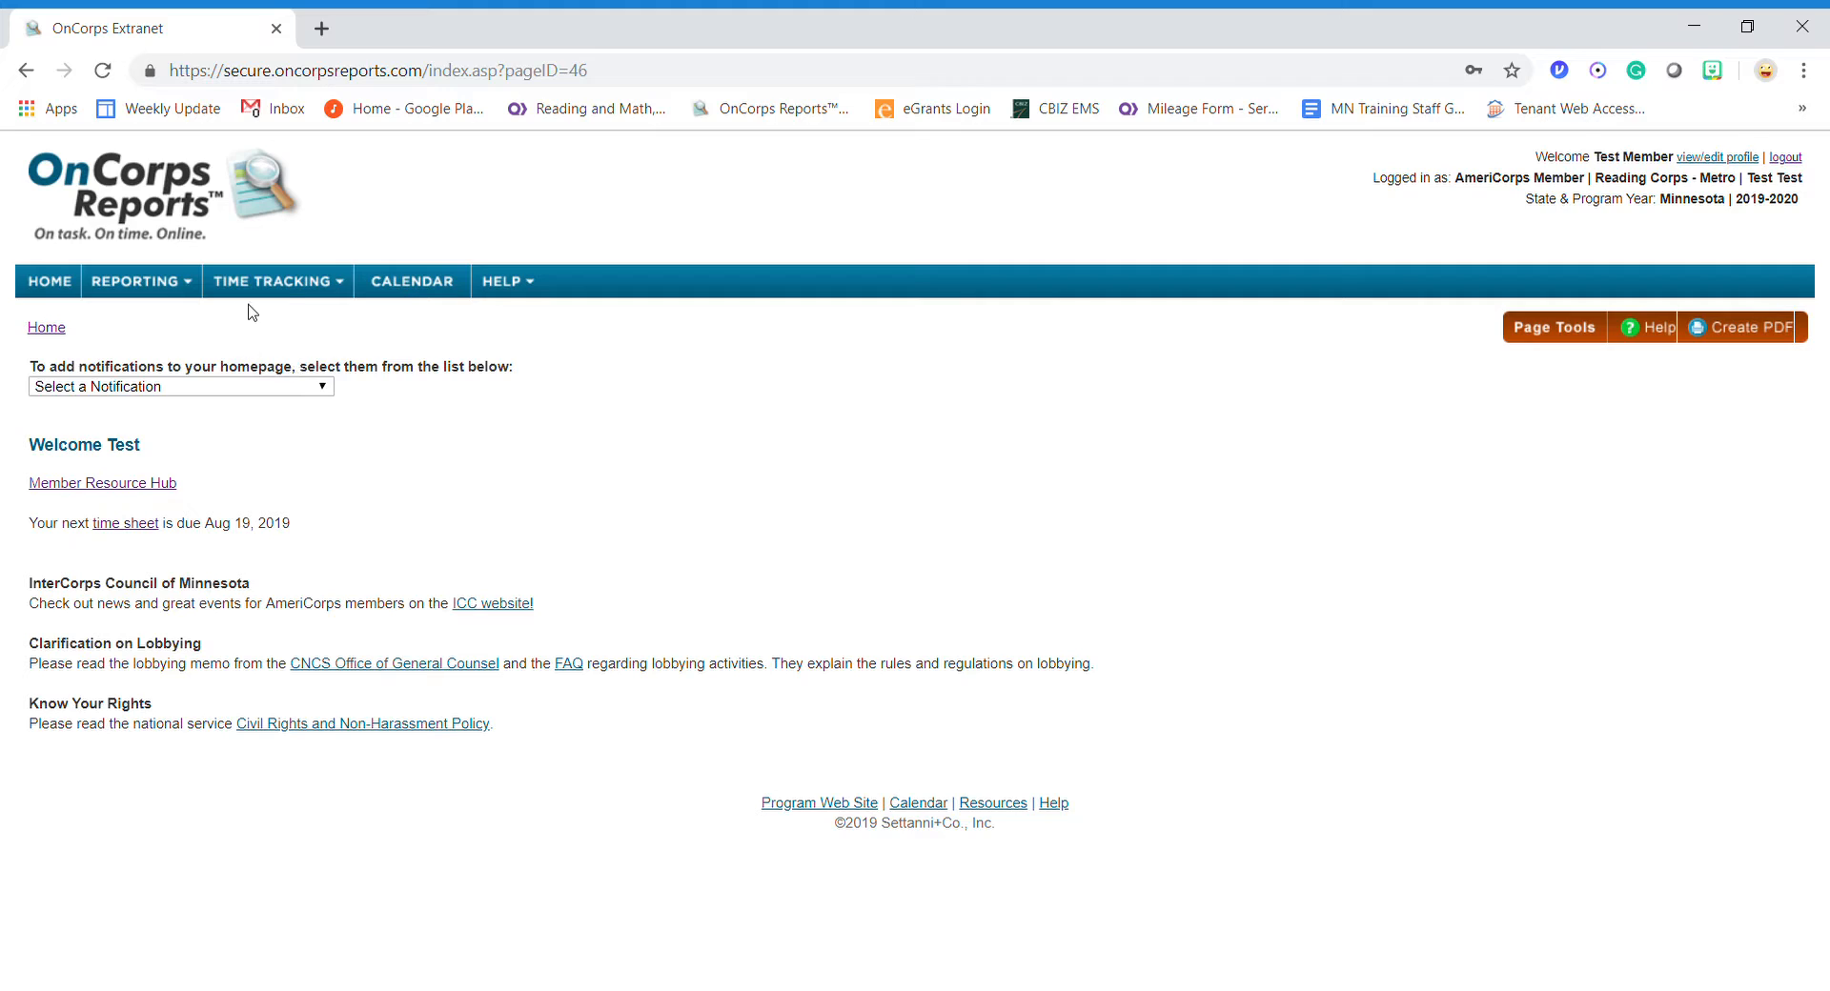
Open the timesheet entry form for the period 08/04/2019 - 08/17/2019.
{"action": "mouse_move", "coordinate": [295, 298]}
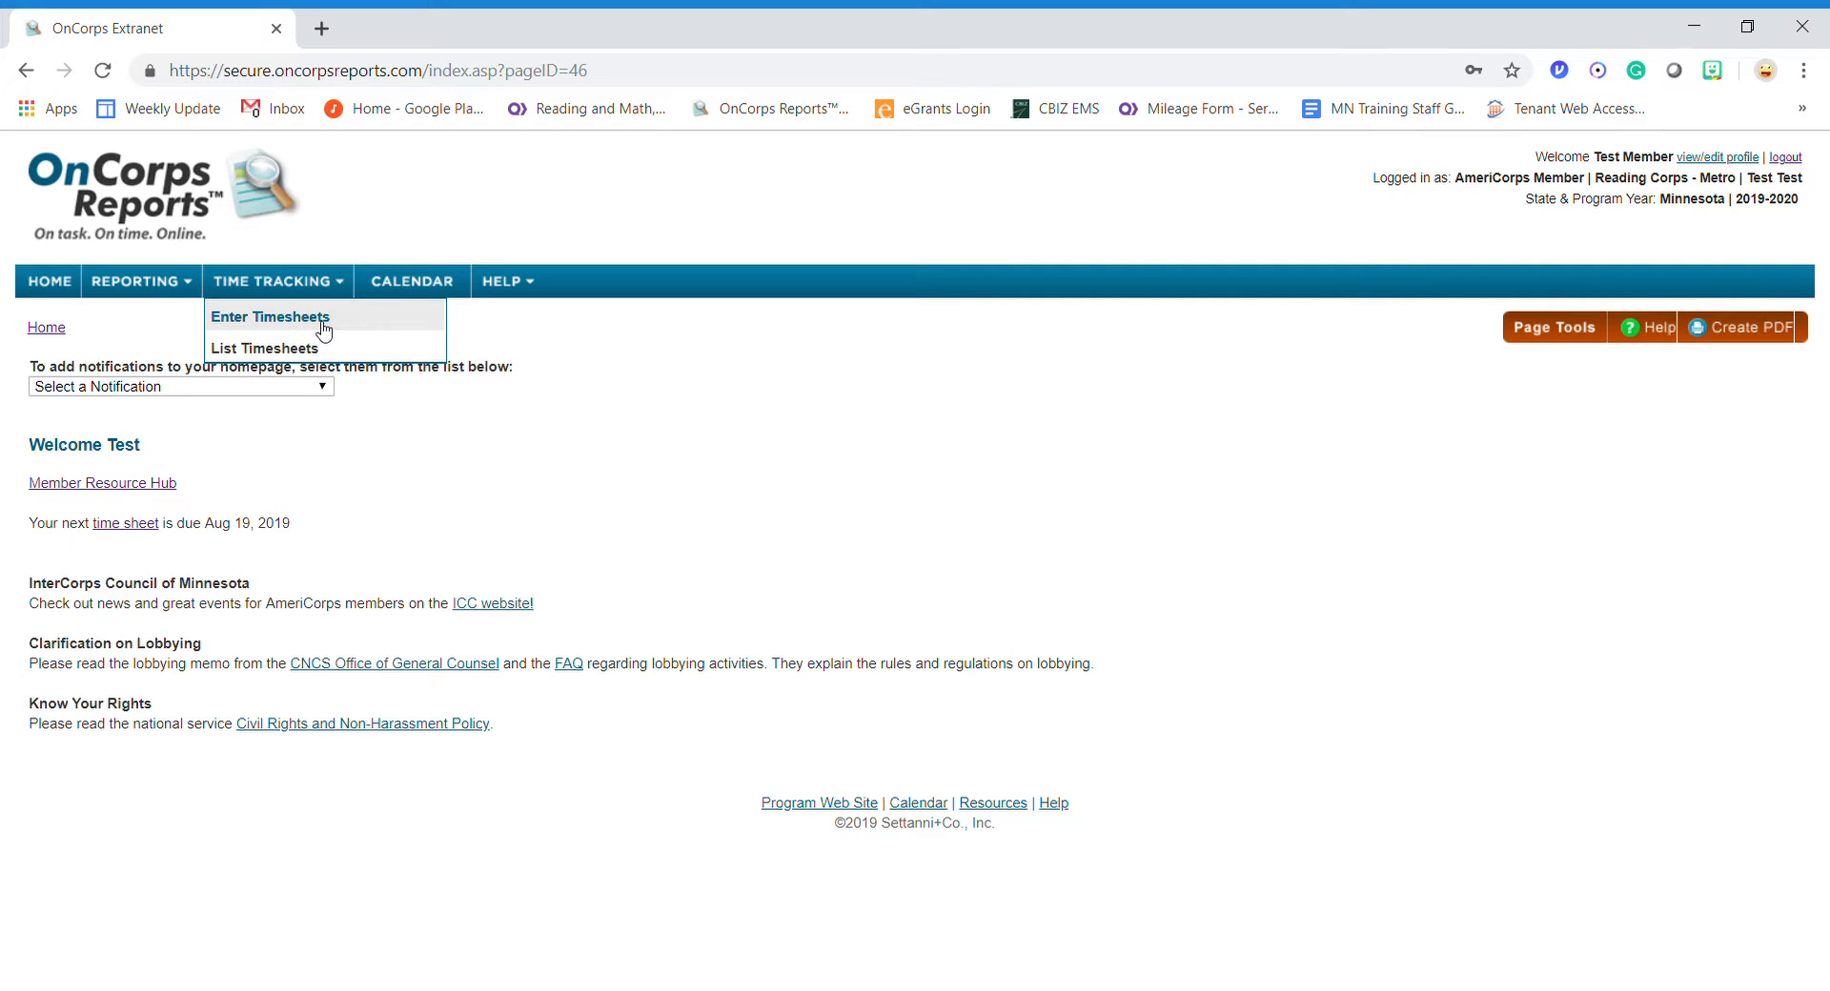
{"action": "left_click", "coordinate": [324, 324]}
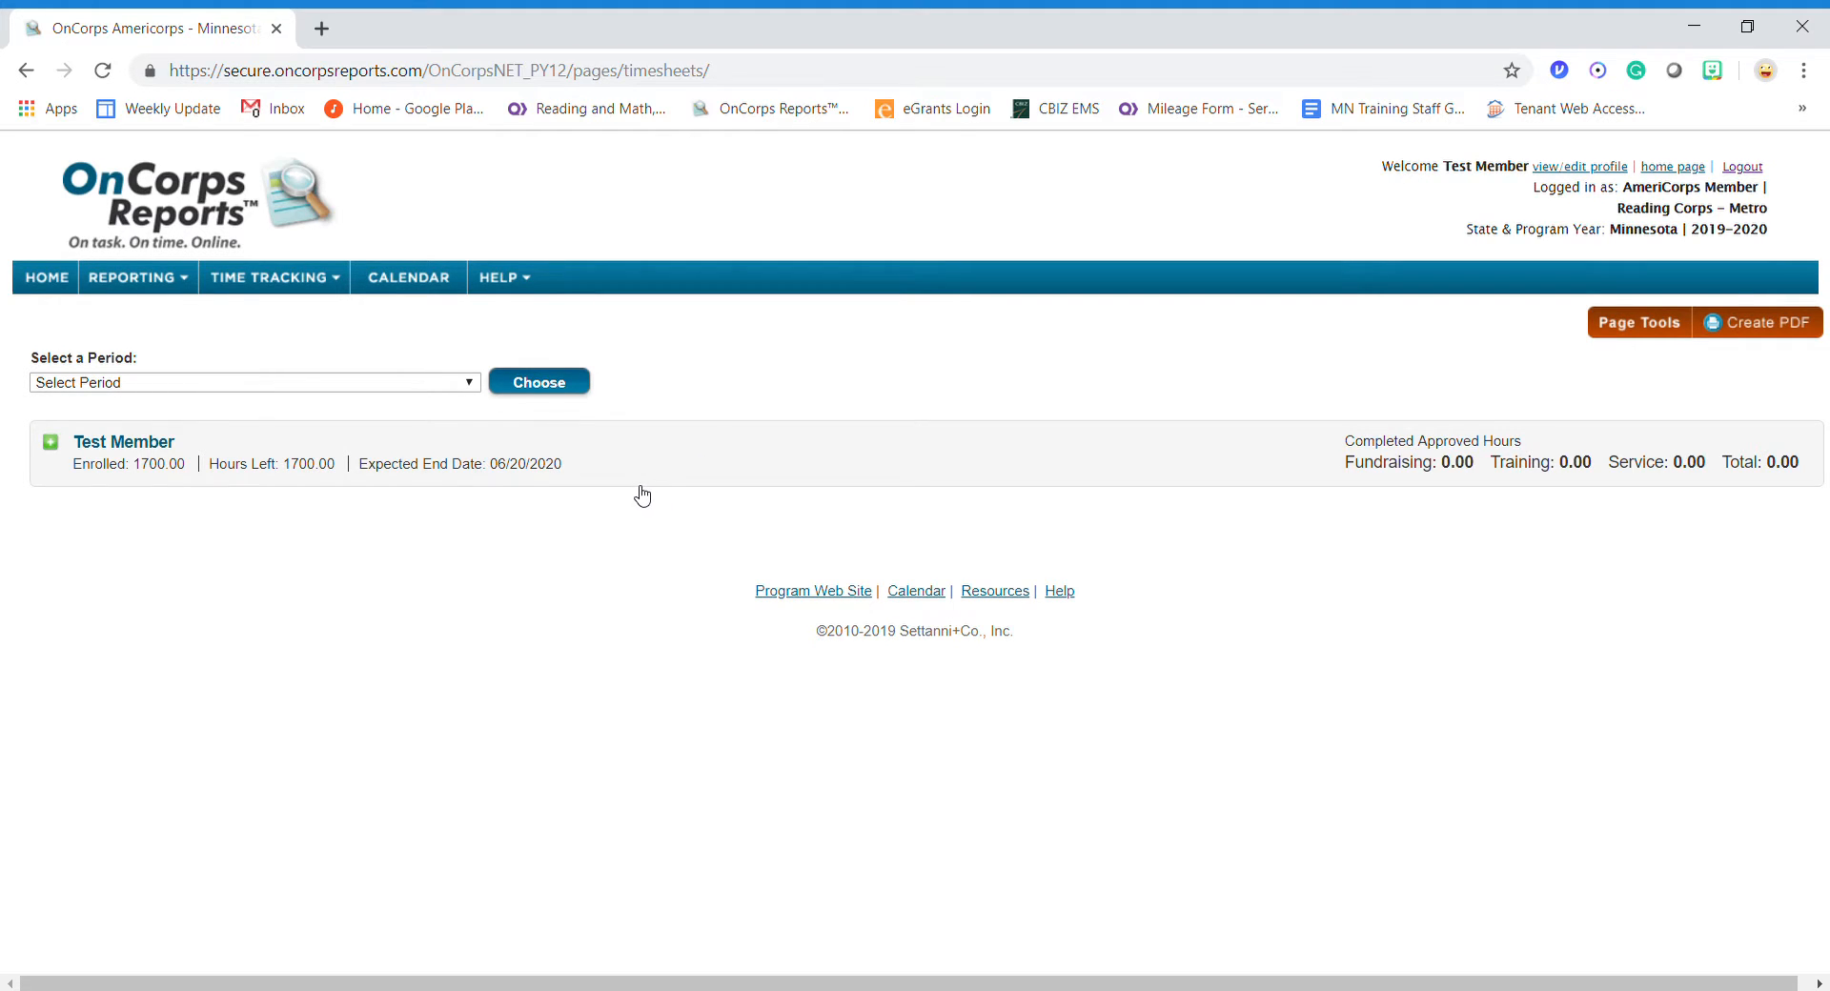
{"action": "left_click", "coordinate": [399, 387]}
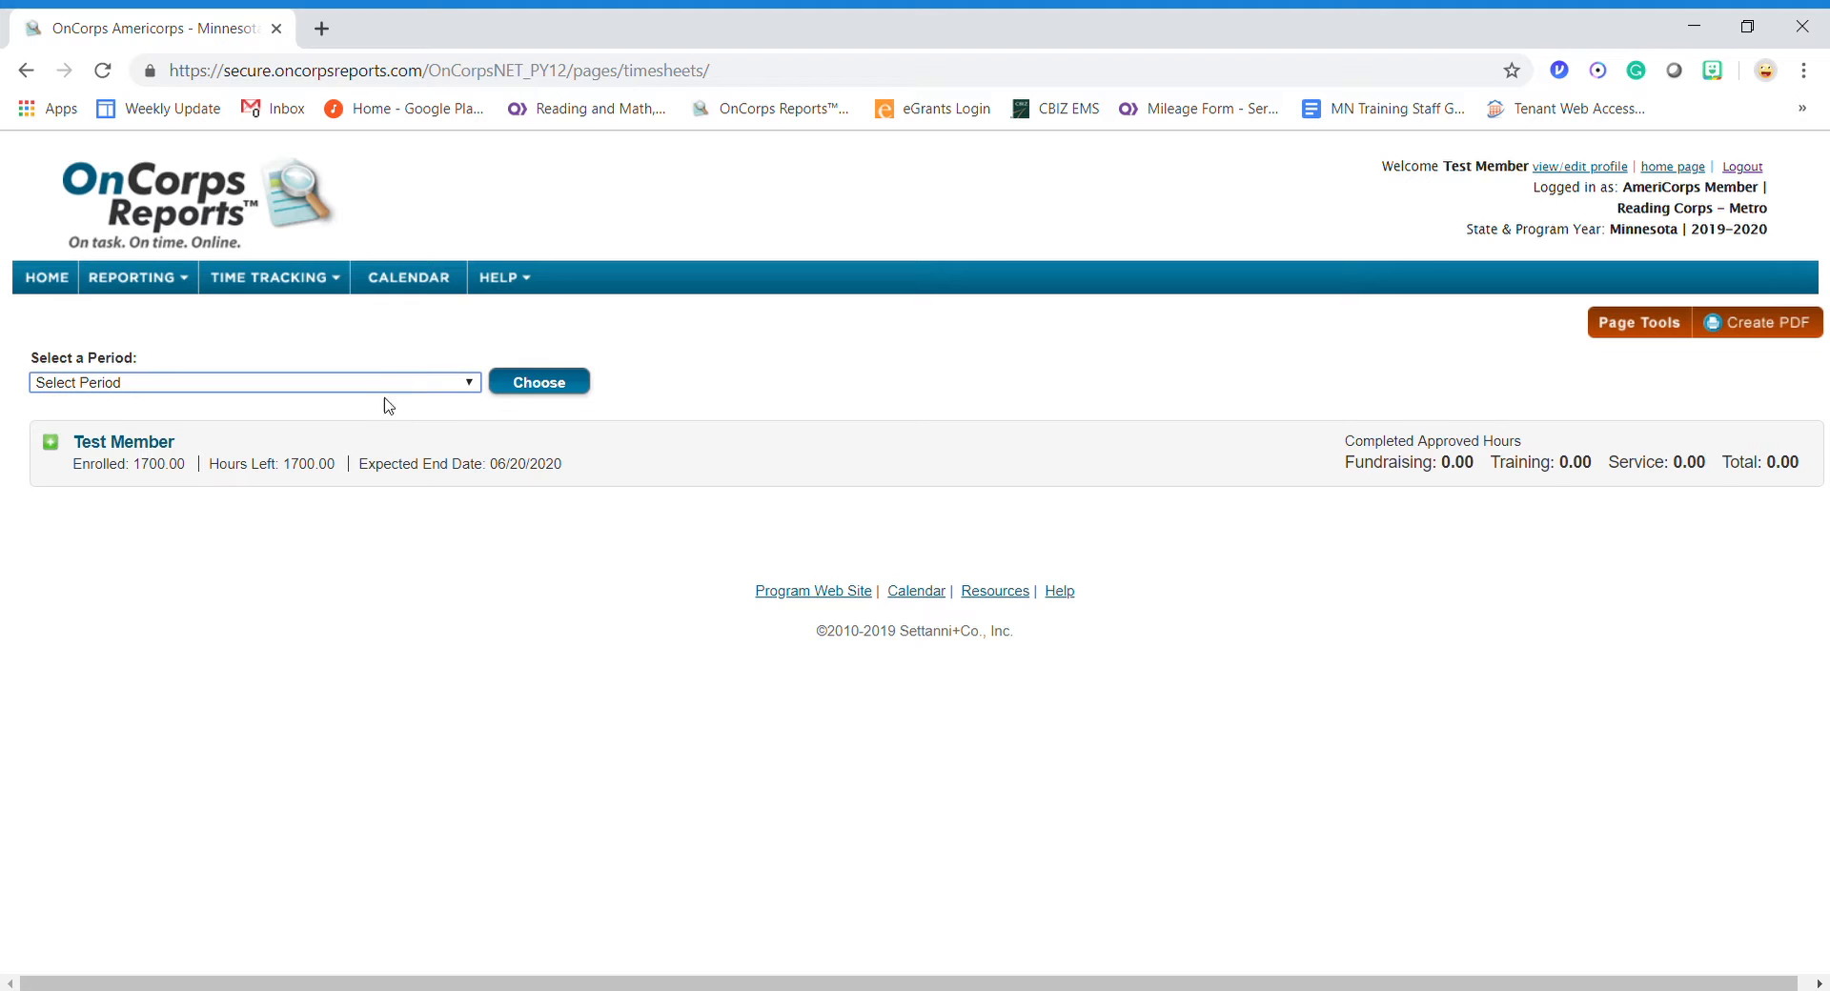
{"action": "left_click", "coordinate": [429, 434]}
{"action": "left_click", "coordinate": [554, 391]}
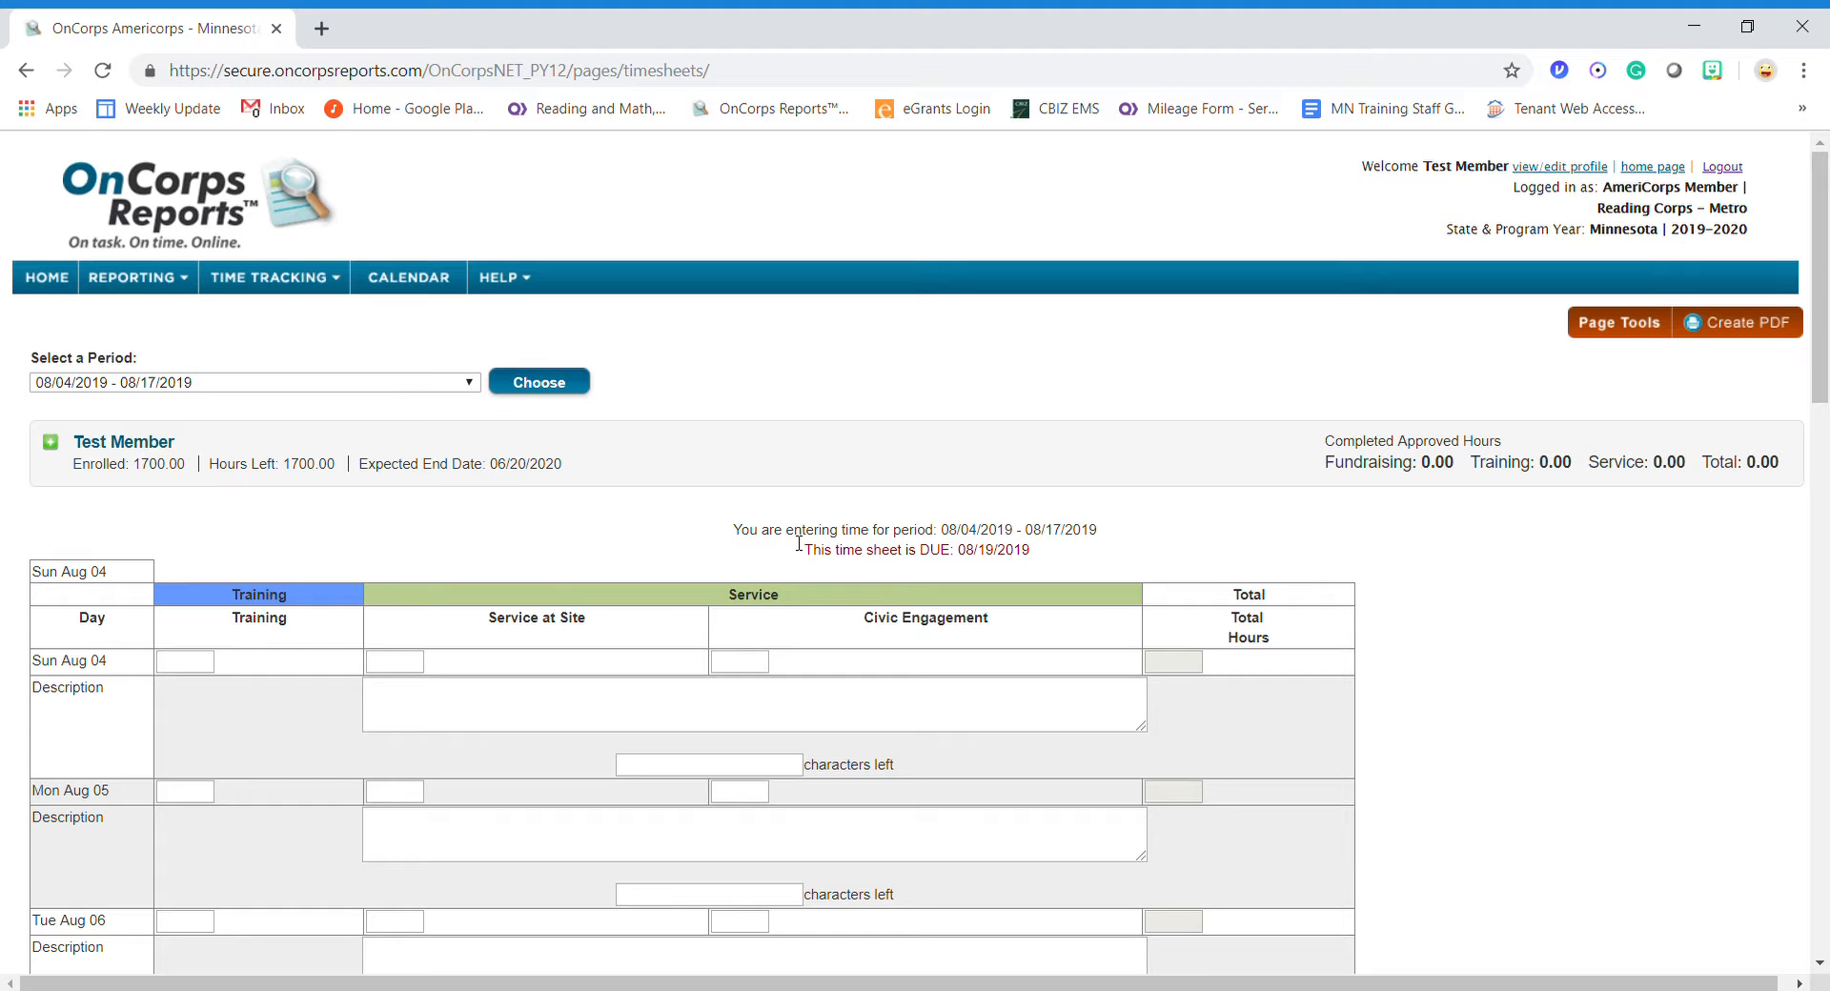
Try entering 7.25 training hours for Sun Aug 04 and clear the entry again.
{"action": "scroll", "coordinate": [805, 541], "scroll_direction": "down", "scroll_amount": 1}
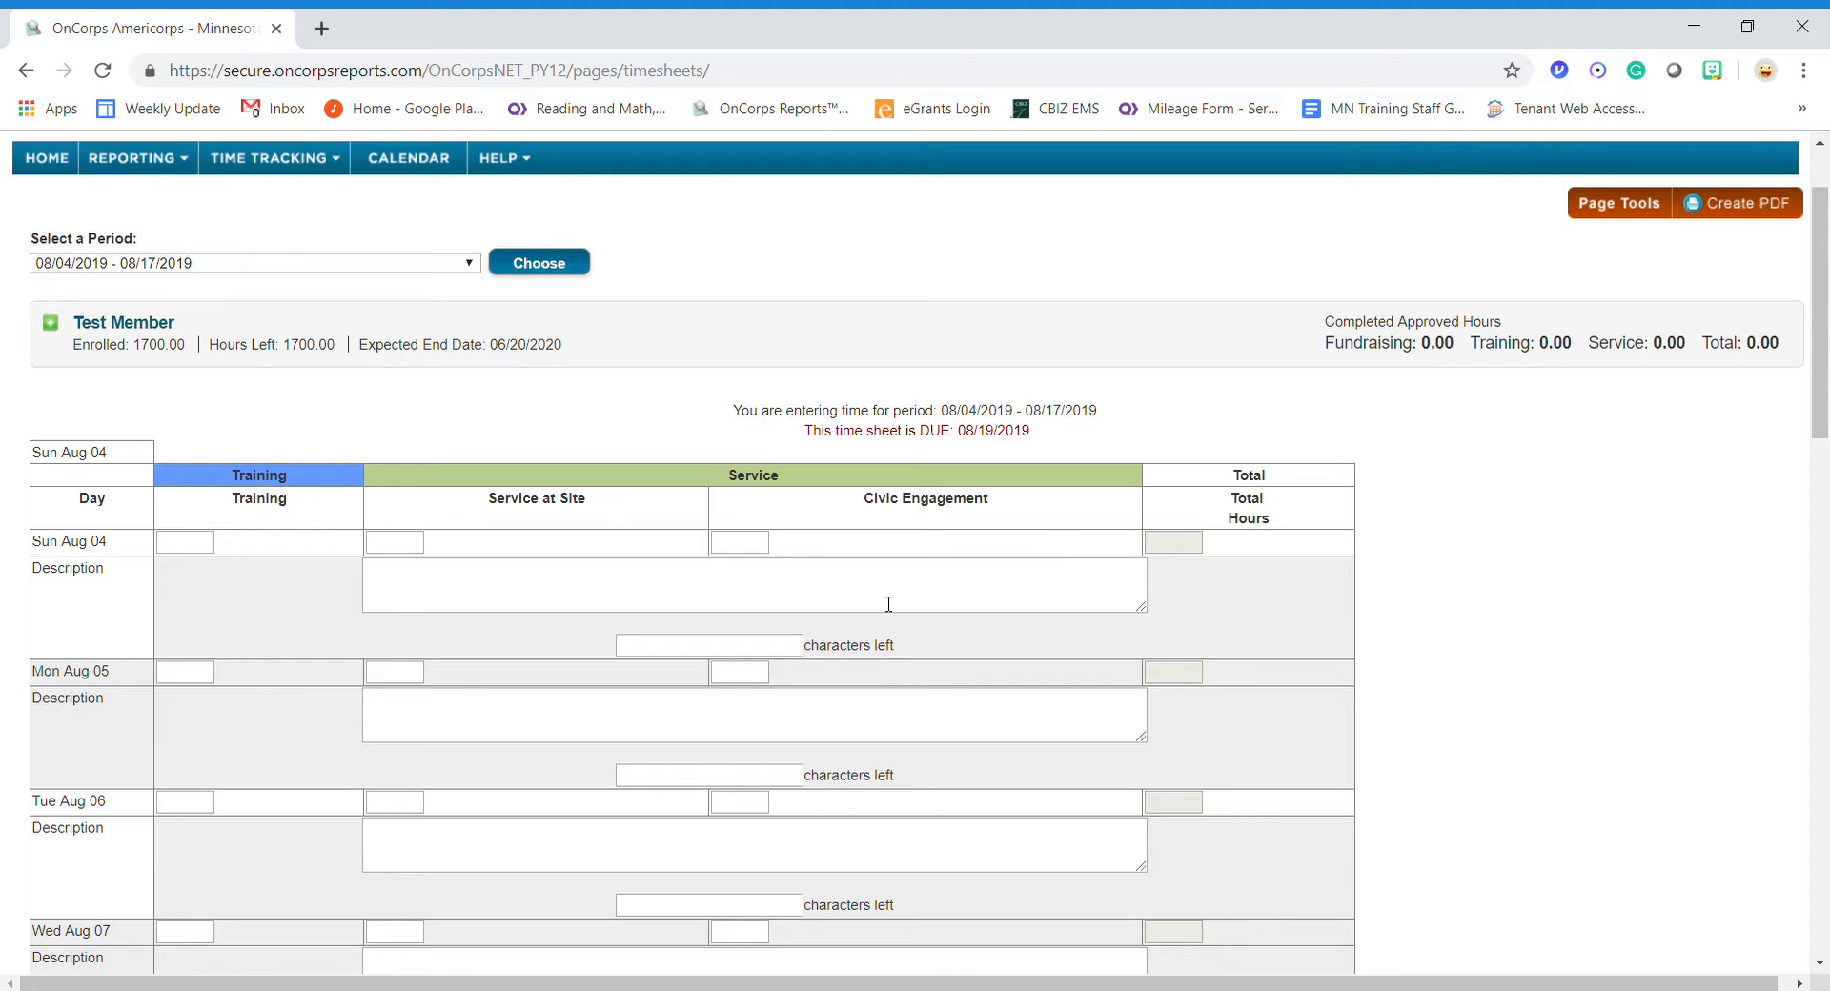
{"action": "left_click", "coordinate": [187, 545]}
{"action": "type", "text": "7.25"}
{"action": "left_click", "coordinate": [634, 608]}
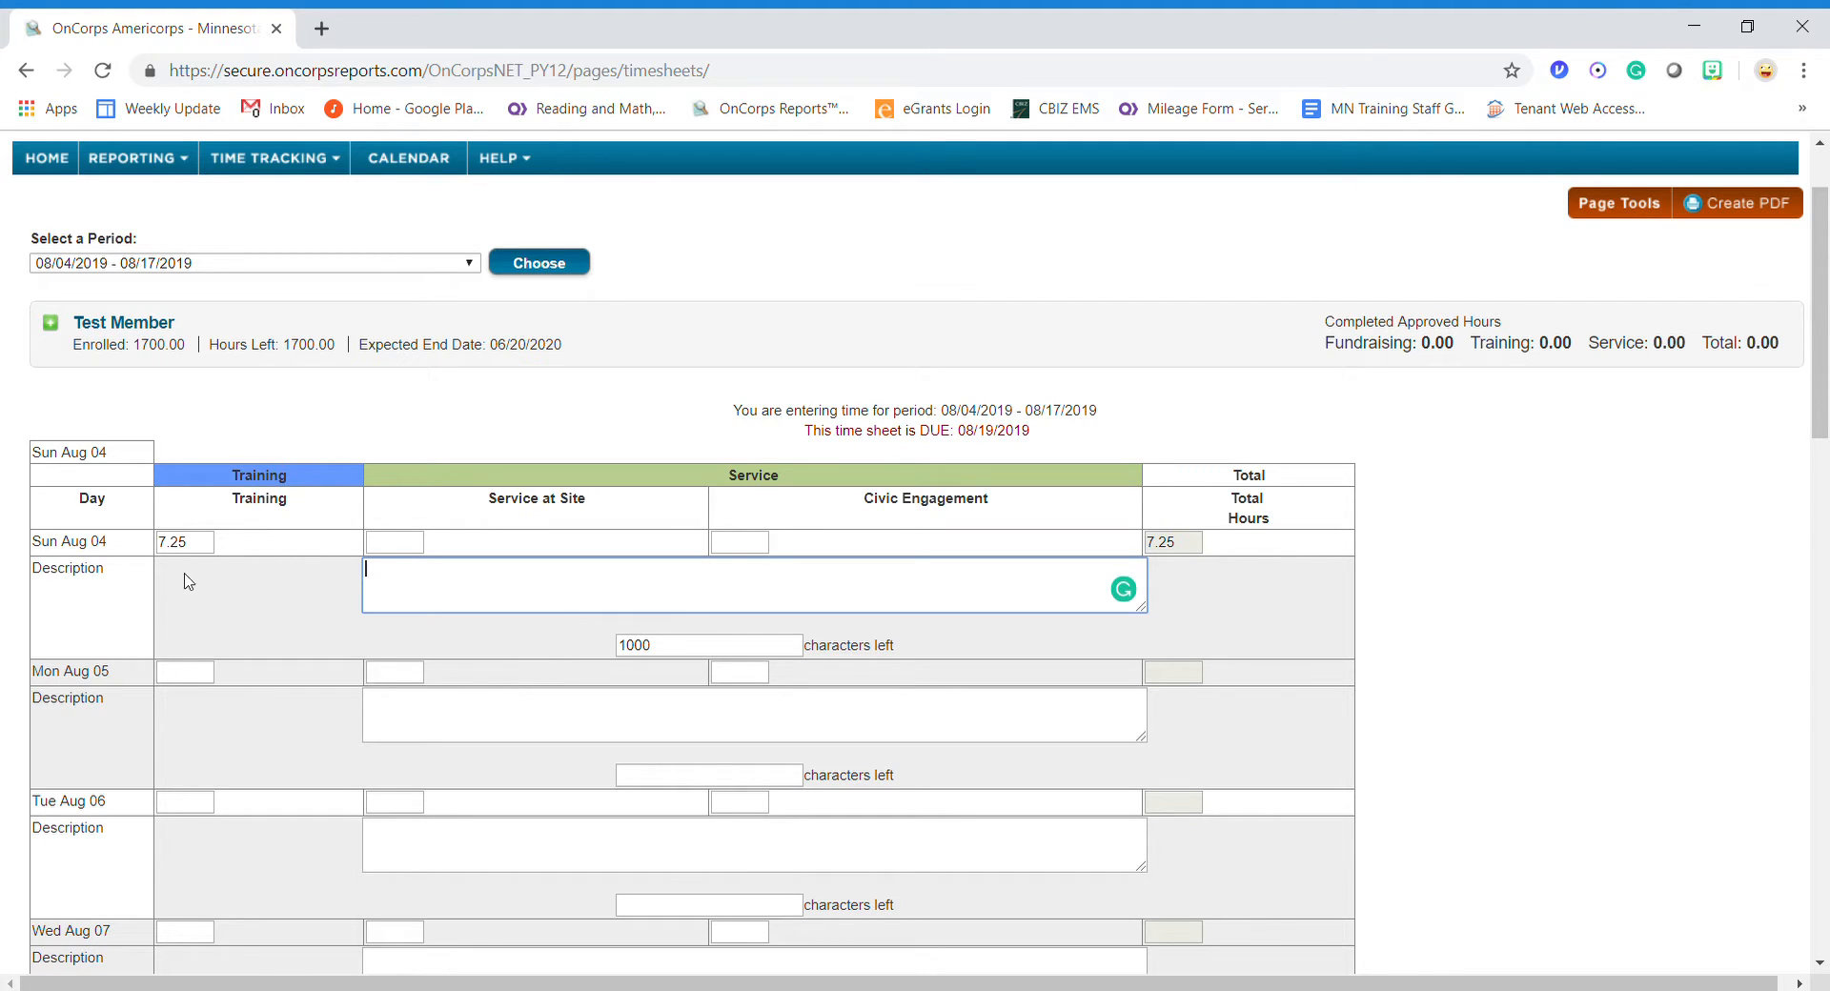
{"action": "left_click", "coordinate": [203, 547]}
{"action": "key", "text": "ctrl+a"}
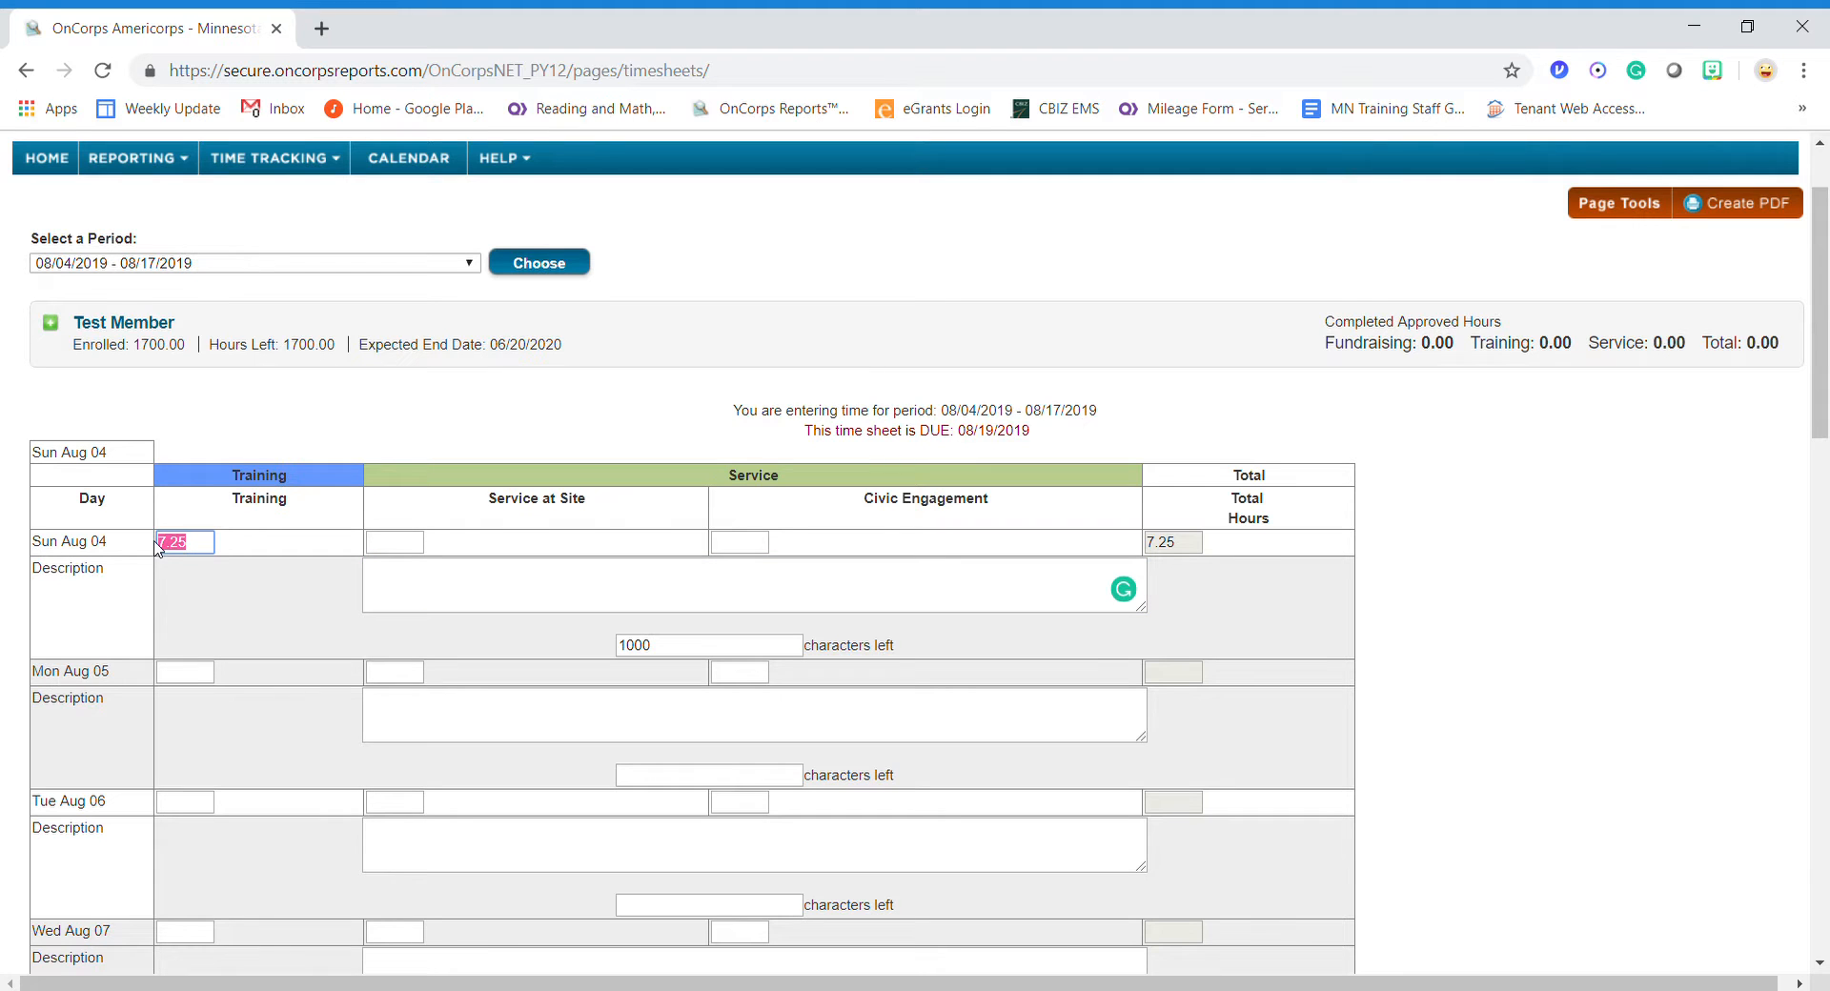
{"action": "key", "text": "BackSpace"}
Record 7 Service at Site hours for Mon Aug 05 with the description "Assessing students and daily prep work".
{"action": "scroll", "coordinate": [186, 601], "scroll_direction": "down", "scroll_amount": 1}
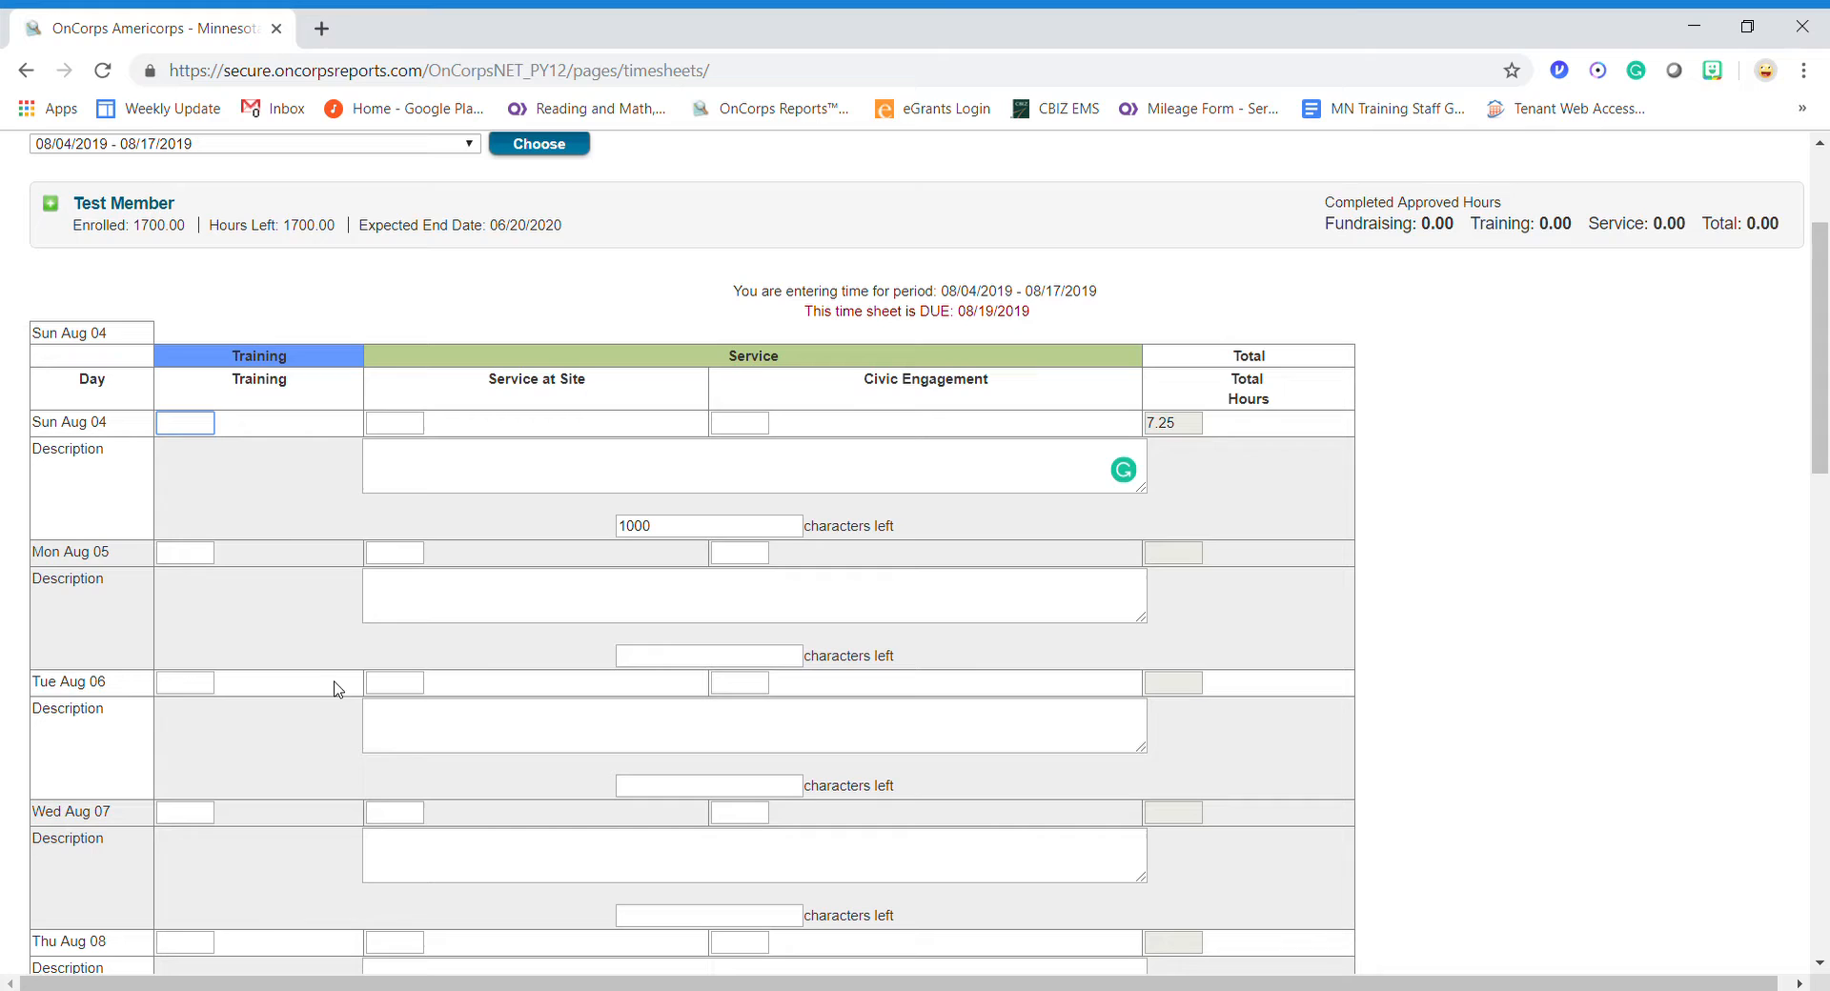
{"action": "left_click", "coordinate": [407, 562]}
{"action": "type", "text": "7"}
{"action": "left_click", "coordinate": [562, 595]}
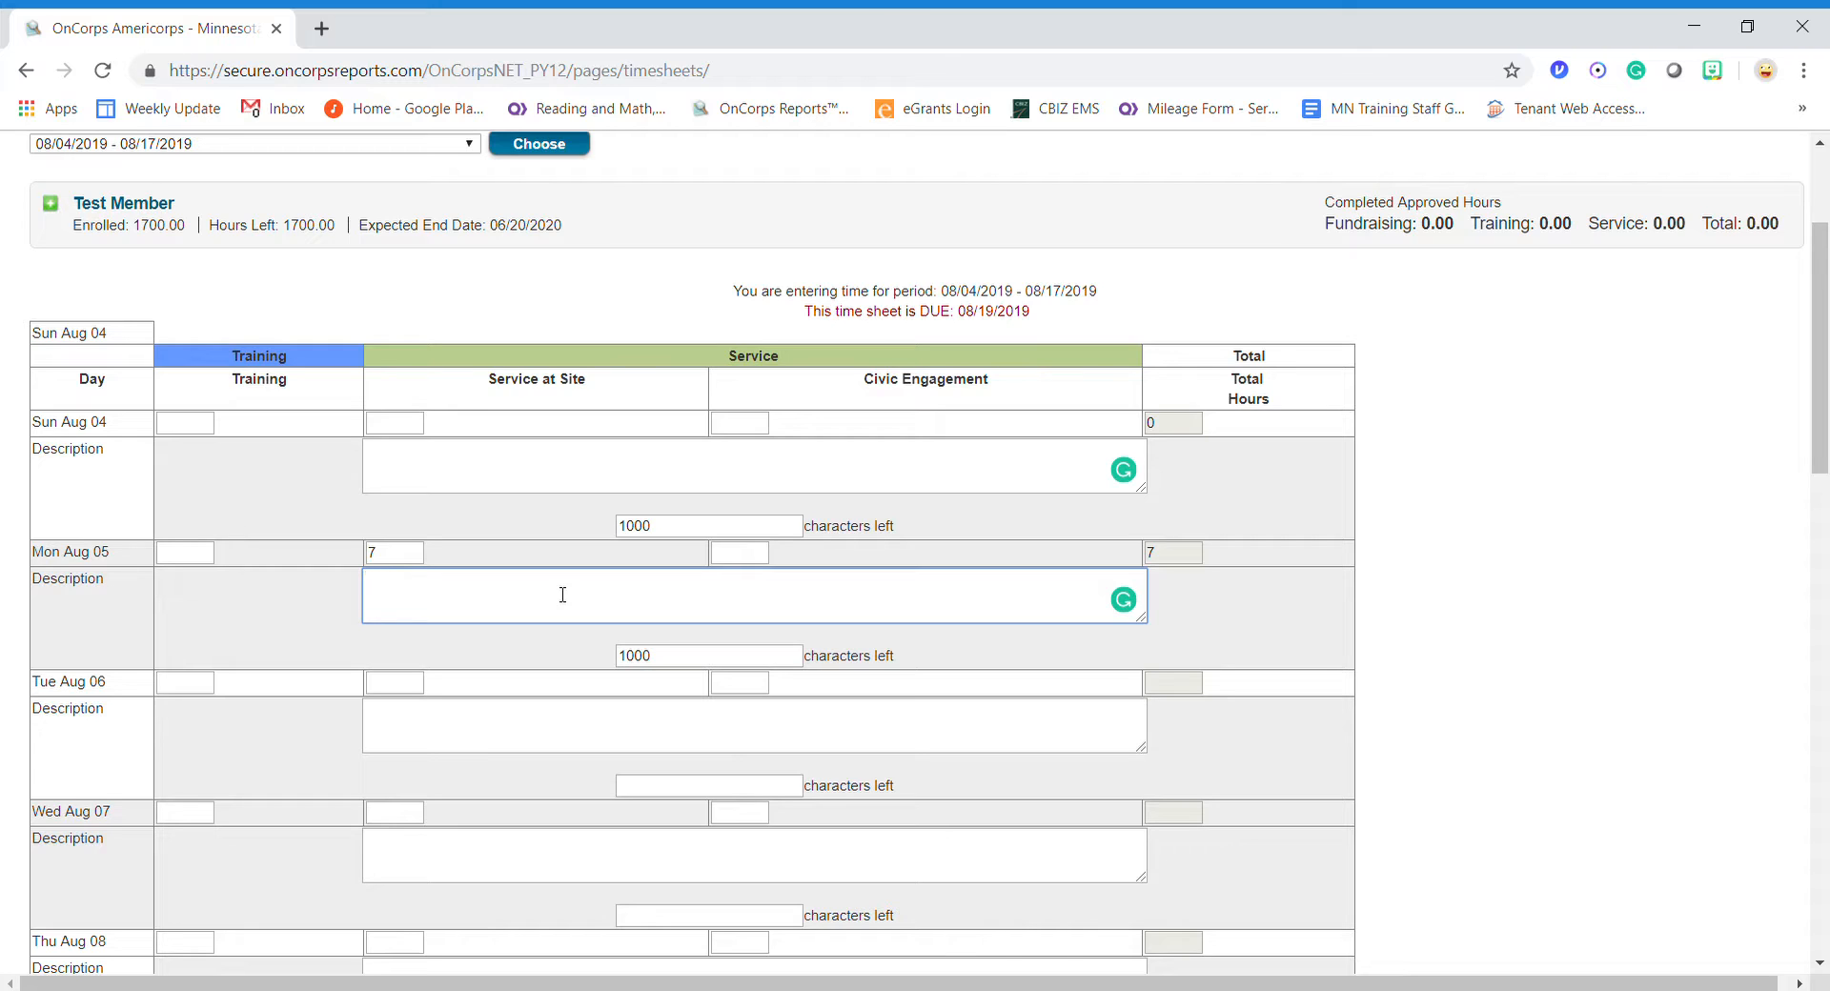
{"action": "type", "text": "Assessing students and dai"}
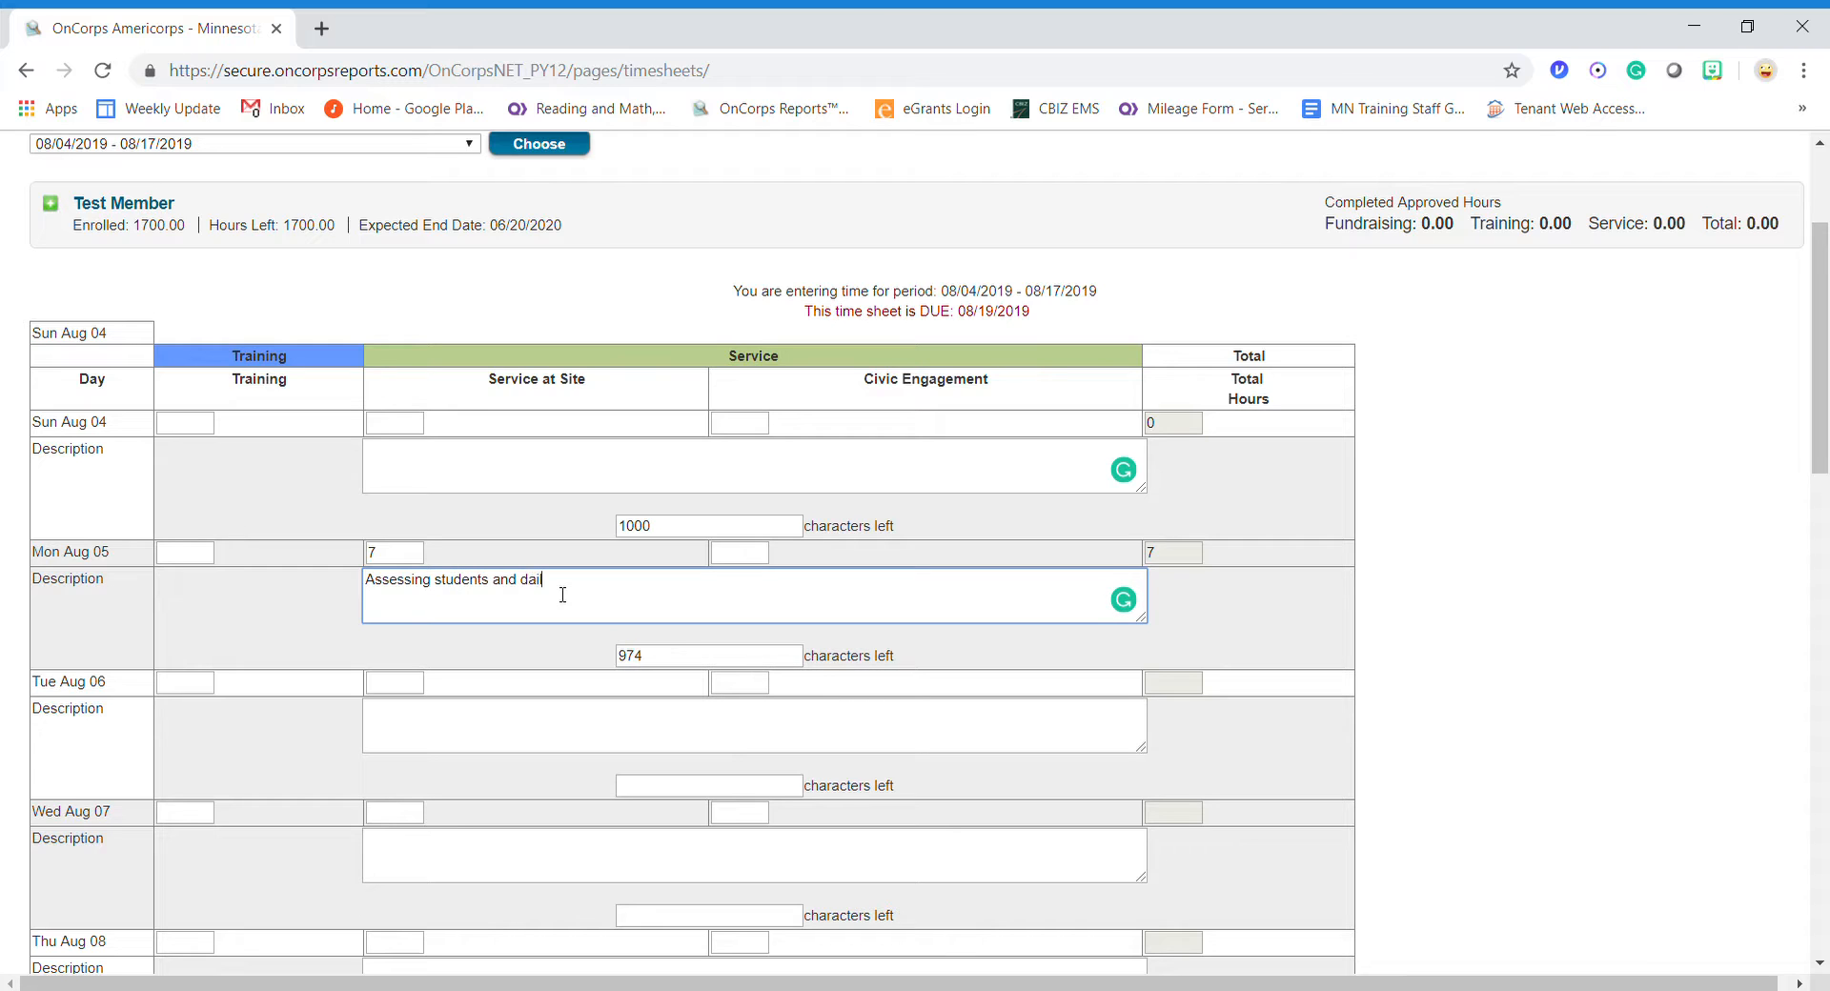
{"action": "type", "text": "ly prep work"}
Record 9 Service at Site hours for Tue Aug 06, described as "Regular daily schedule plus meeting with internal coach after school".
{"action": "left_click", "coordinate": [417, 684]}
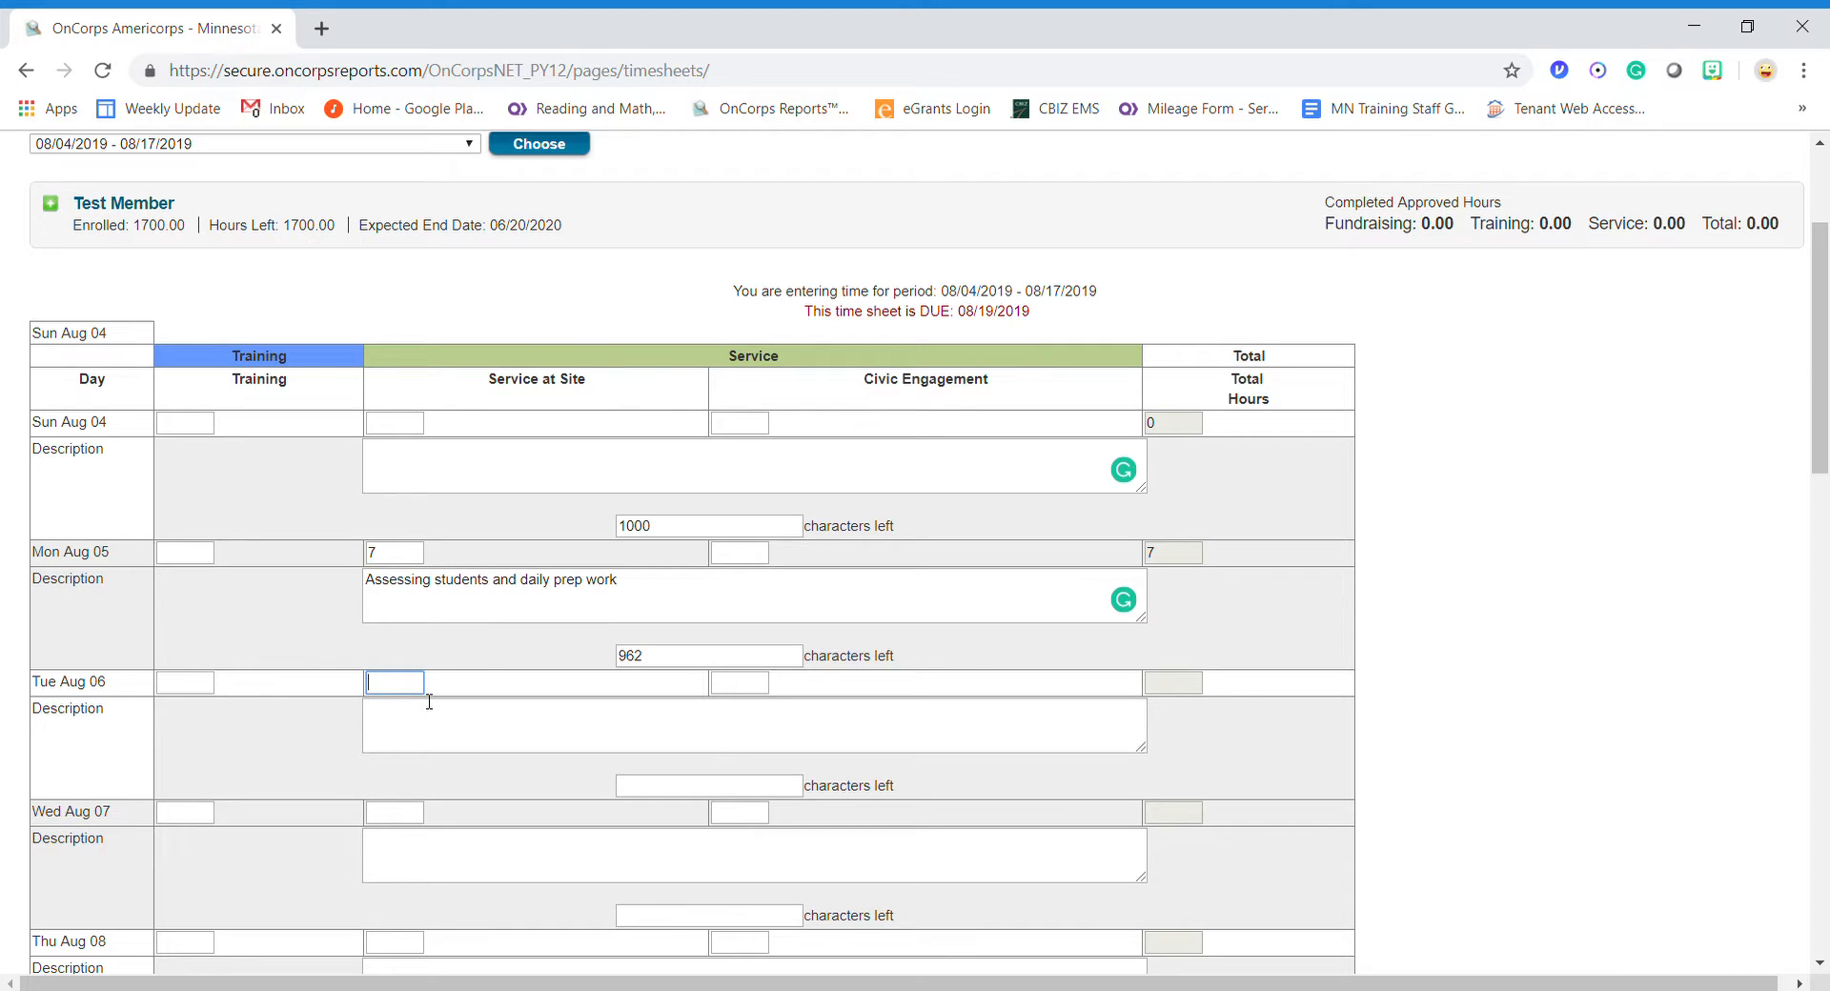
{"action": "type", "text": "9"}
{"action": "left_click", "coordinate": [474, 731]}
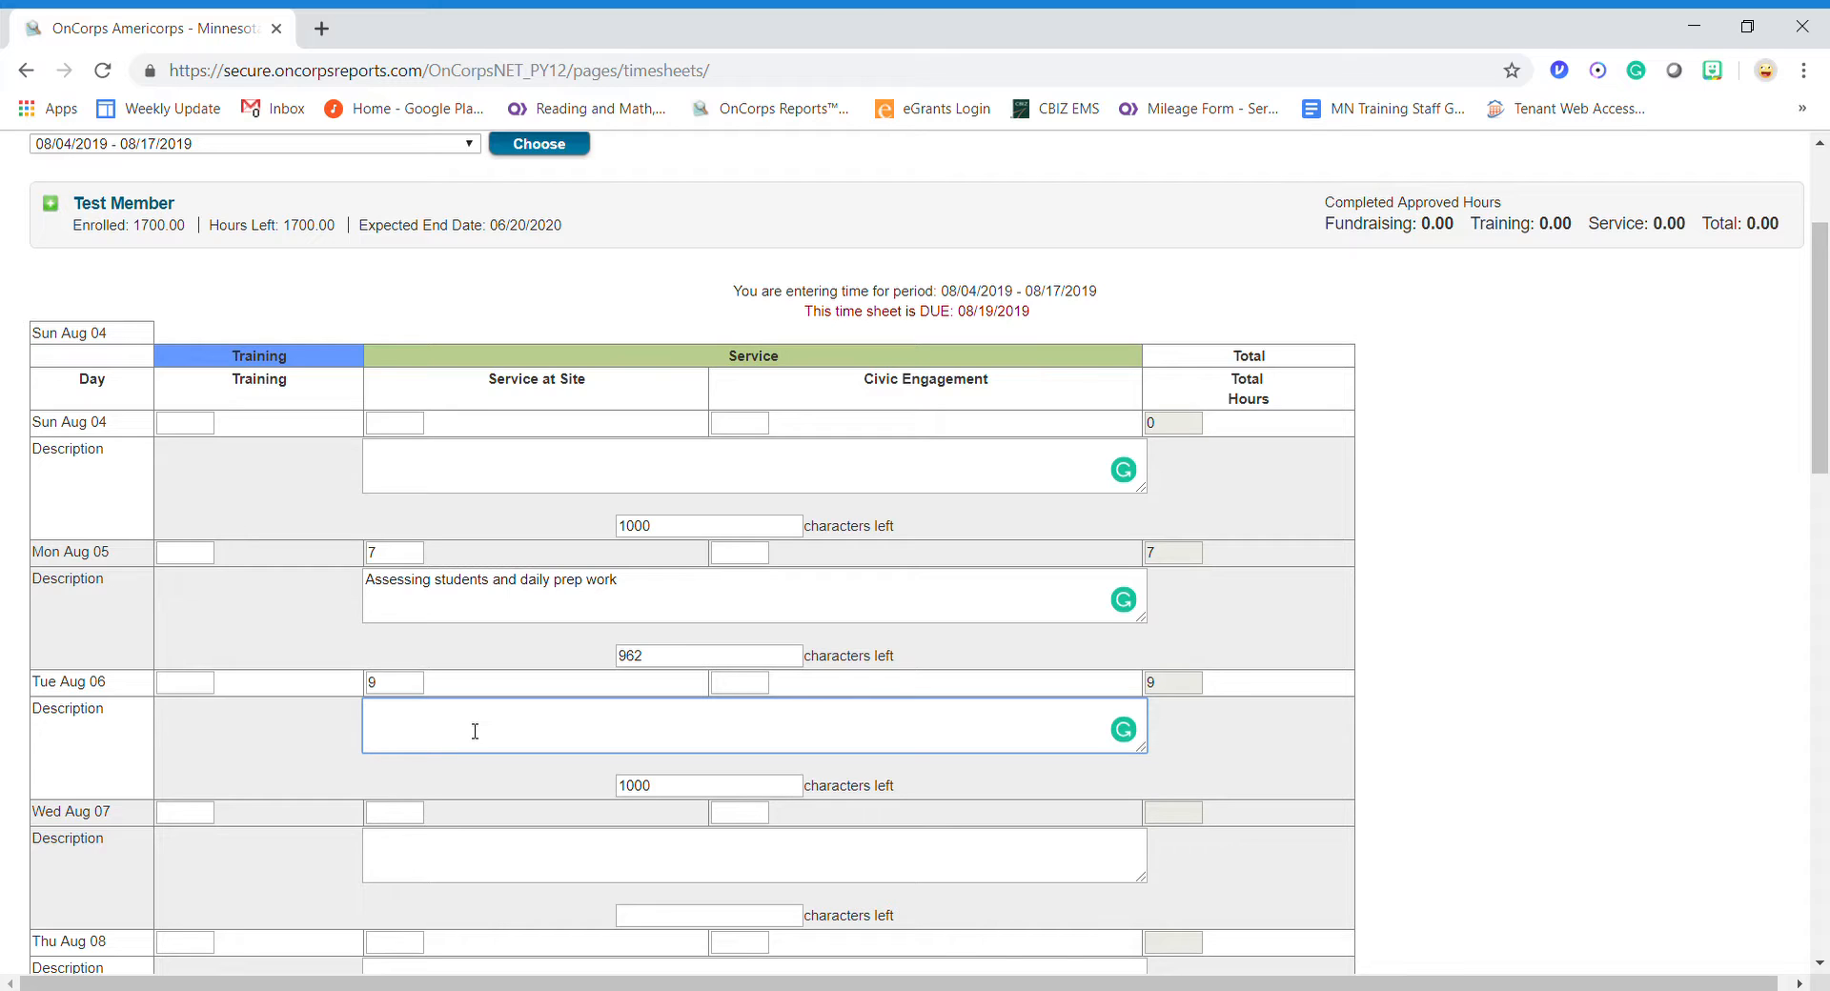
{"action": "type", "text": "Regular daily schedule plus meeting"}
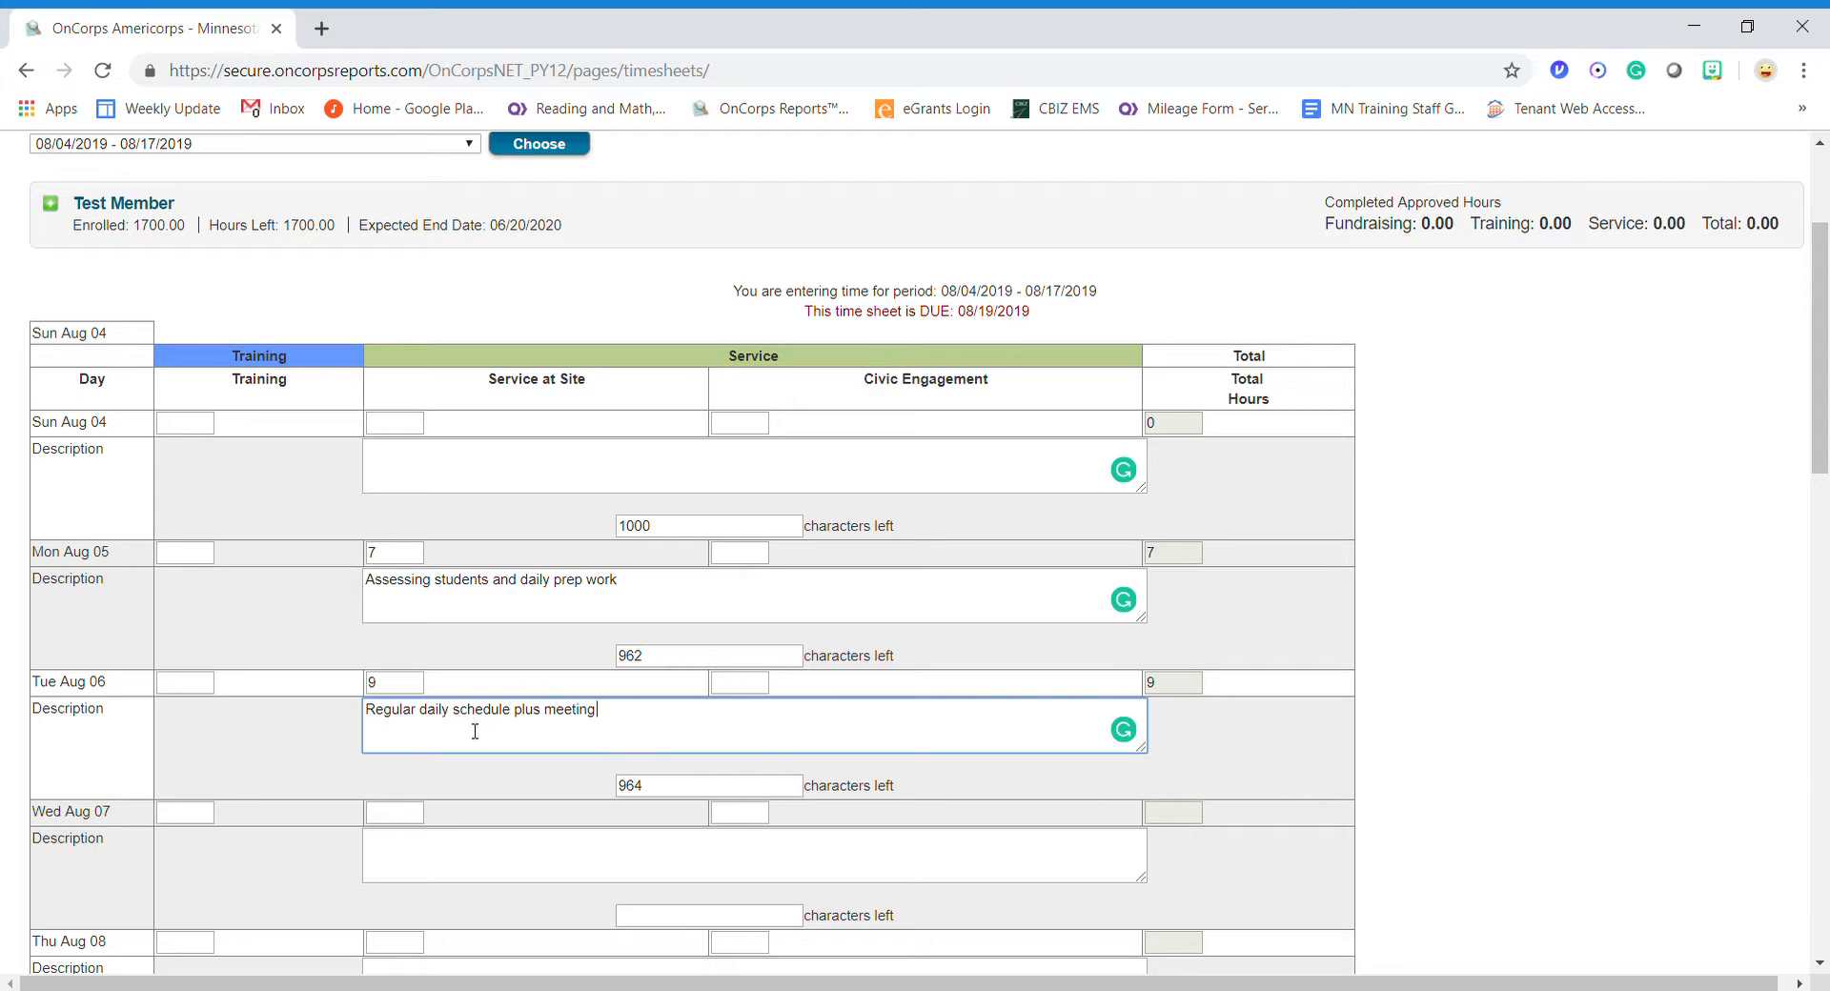
{"action": "type", "text": " with internal coach after school"}
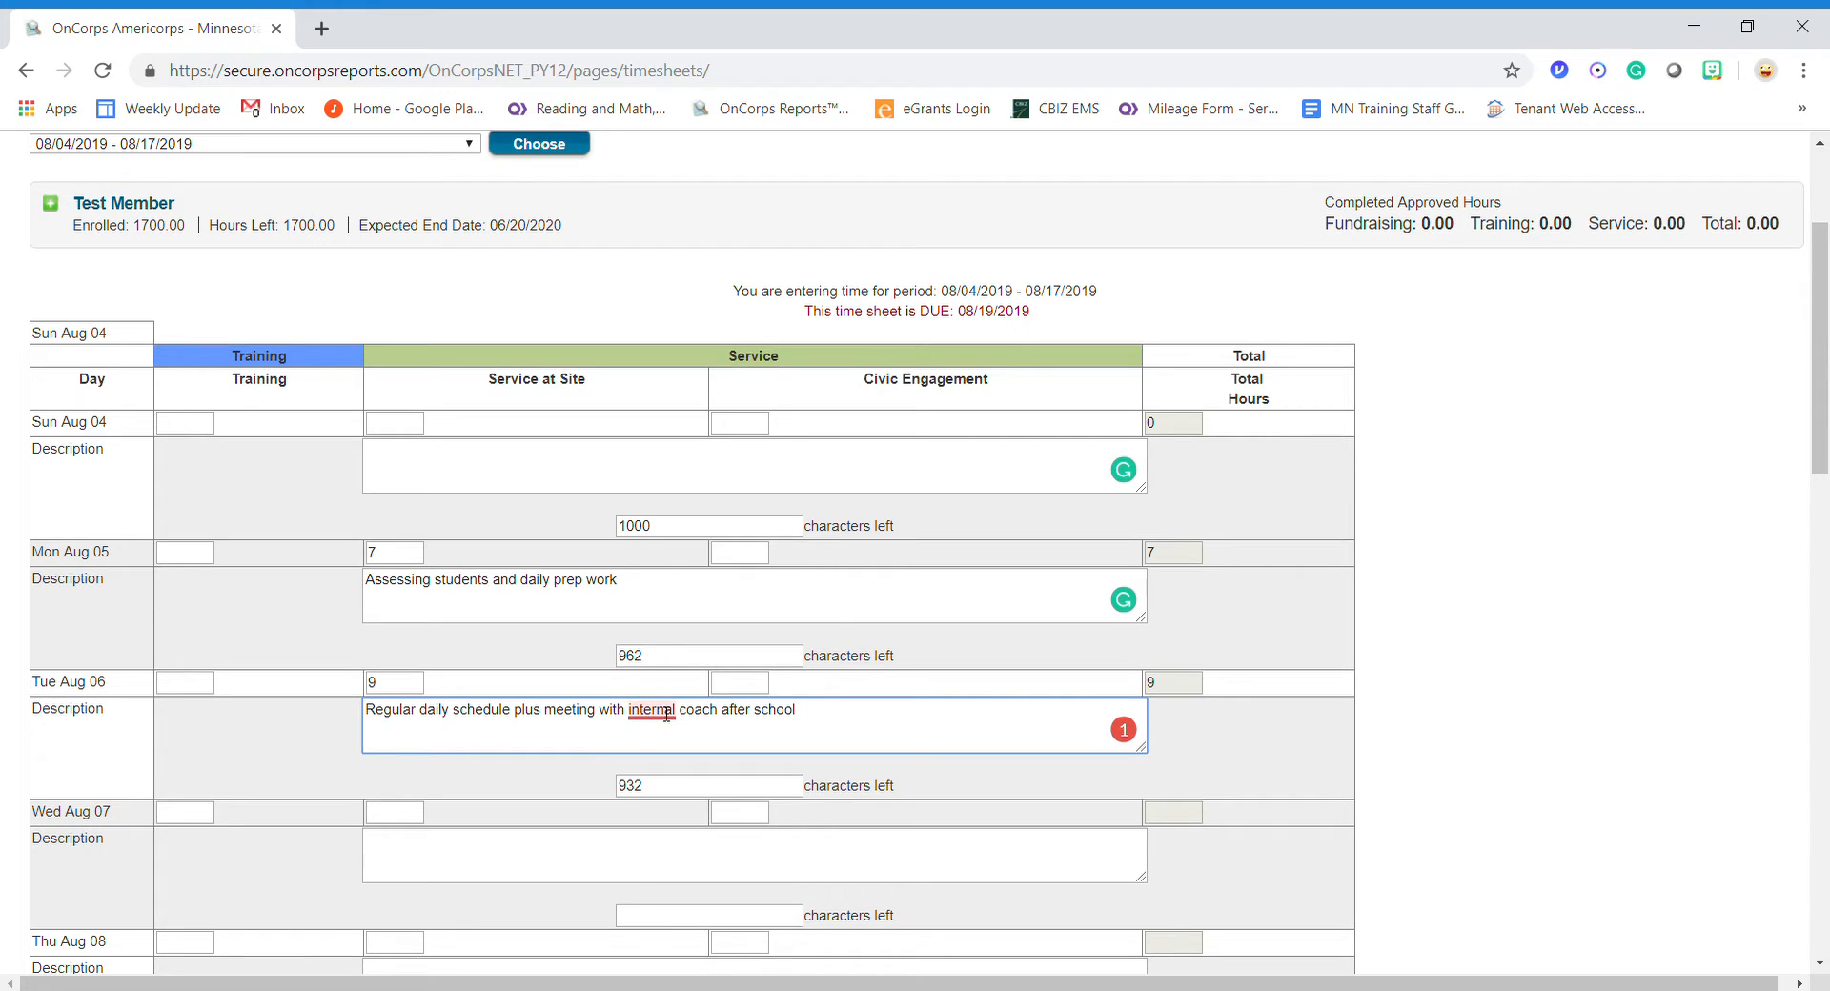
Record 0 Service at Site hours for Wed Aug 07 with the description "absent".
{"action": "mouse_move", "coordinate": [664, 717]}
{"action": "scroll", "coordinate": [340, 742], "scroll_direction": "down", "scroll_amount": 1}
{"action": "left_click", "coordinate": [408, 703]}
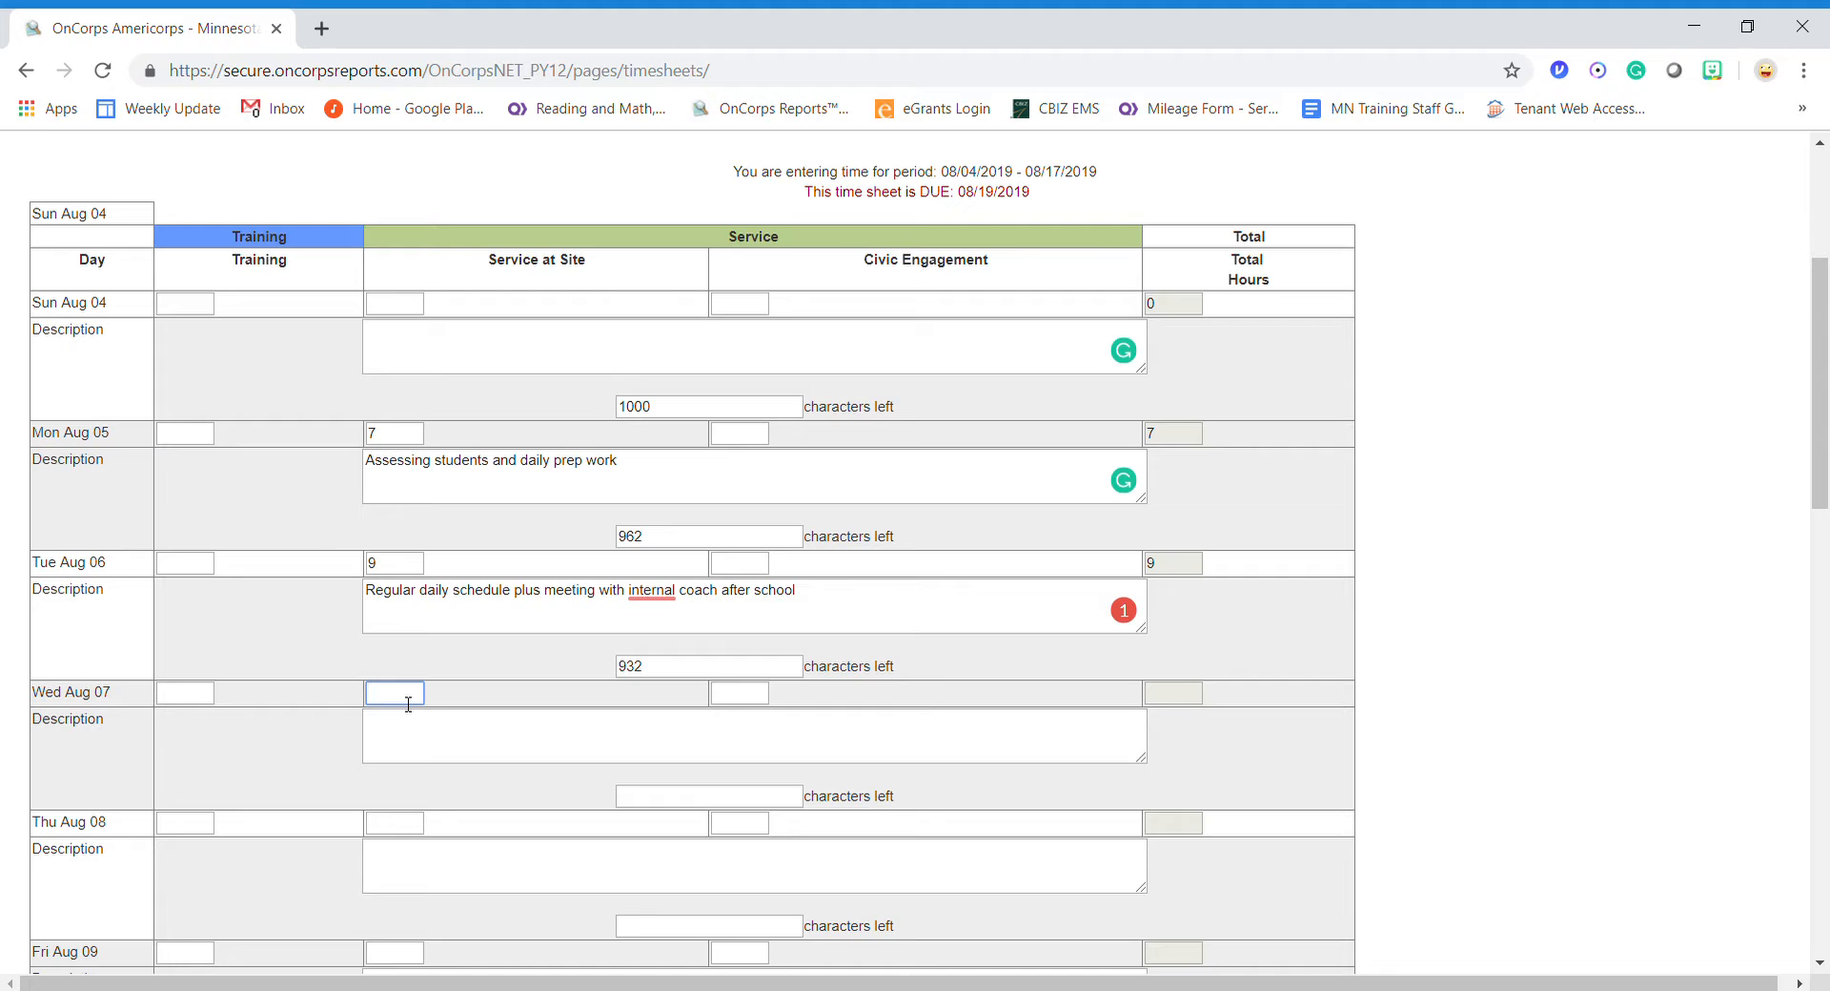
{"action": "type", "text": "0"}
{"action": "left_click", "coordinate": [426, 755]}
{"action": "type", "text": "absent"}
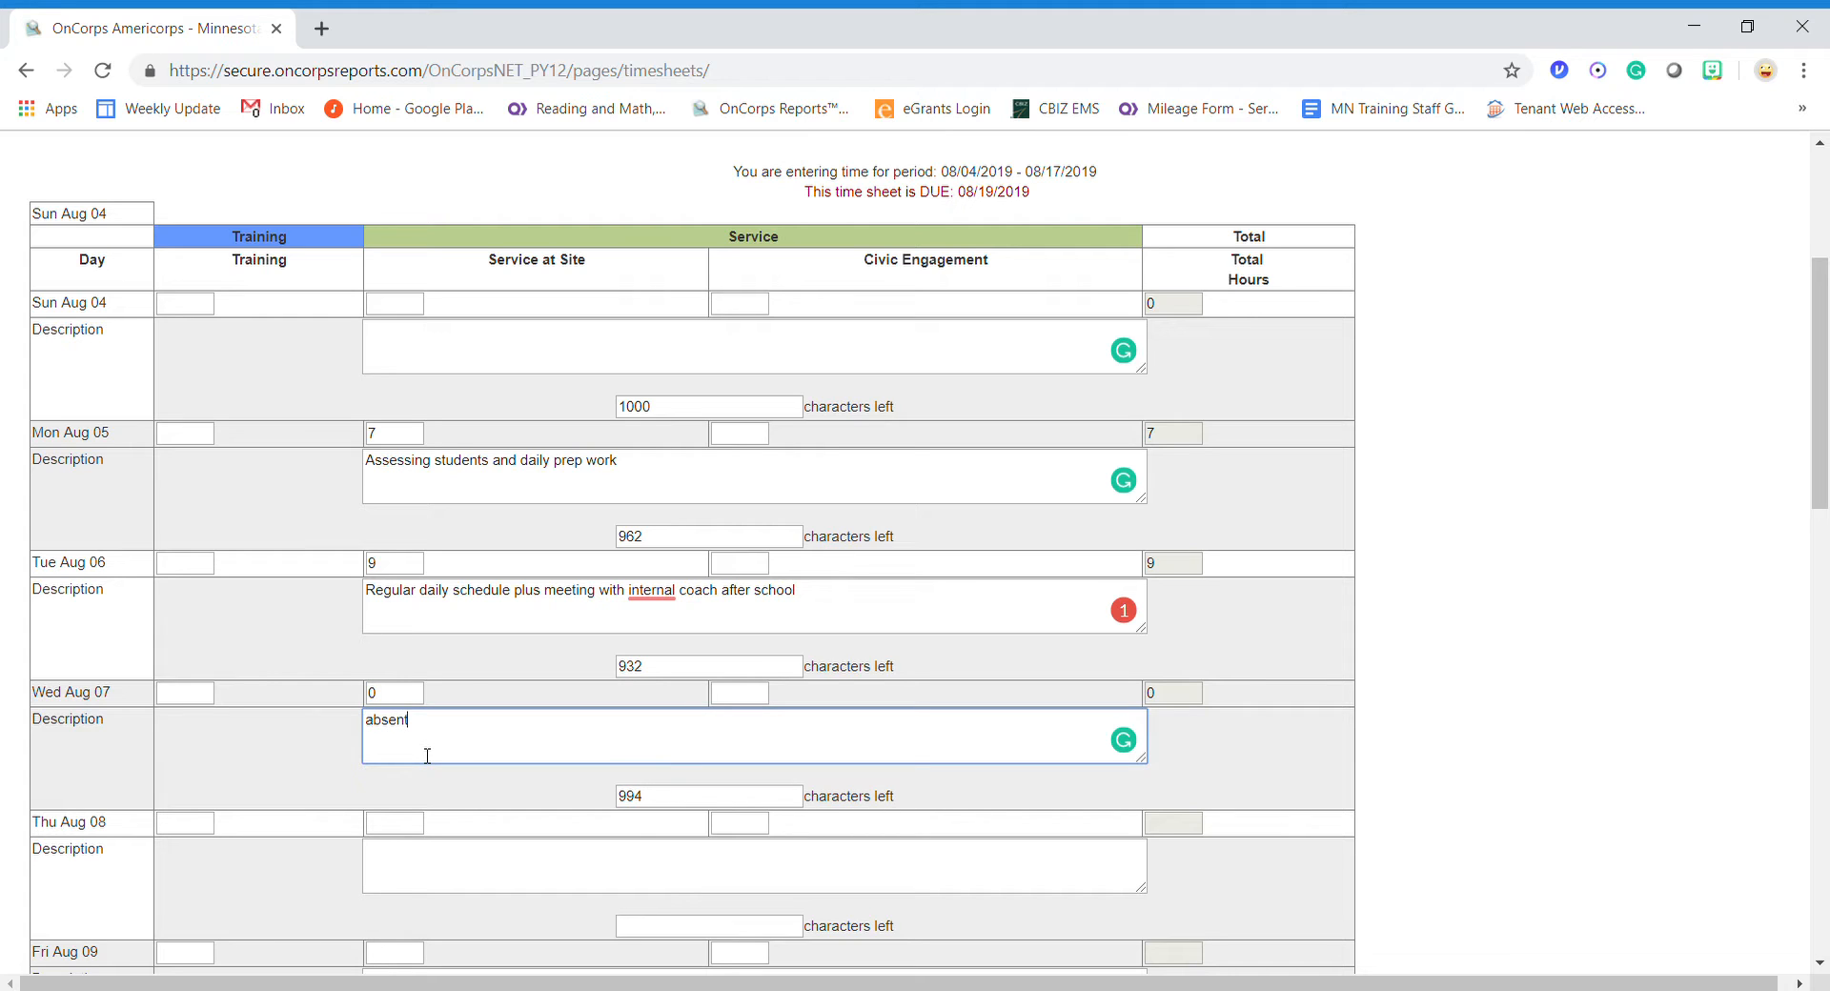
Look over the remaining days, the period totals and the General Comments field, and return to the start of the timesheet.
{"action": "left_click", "coordinate": [574, 886]}
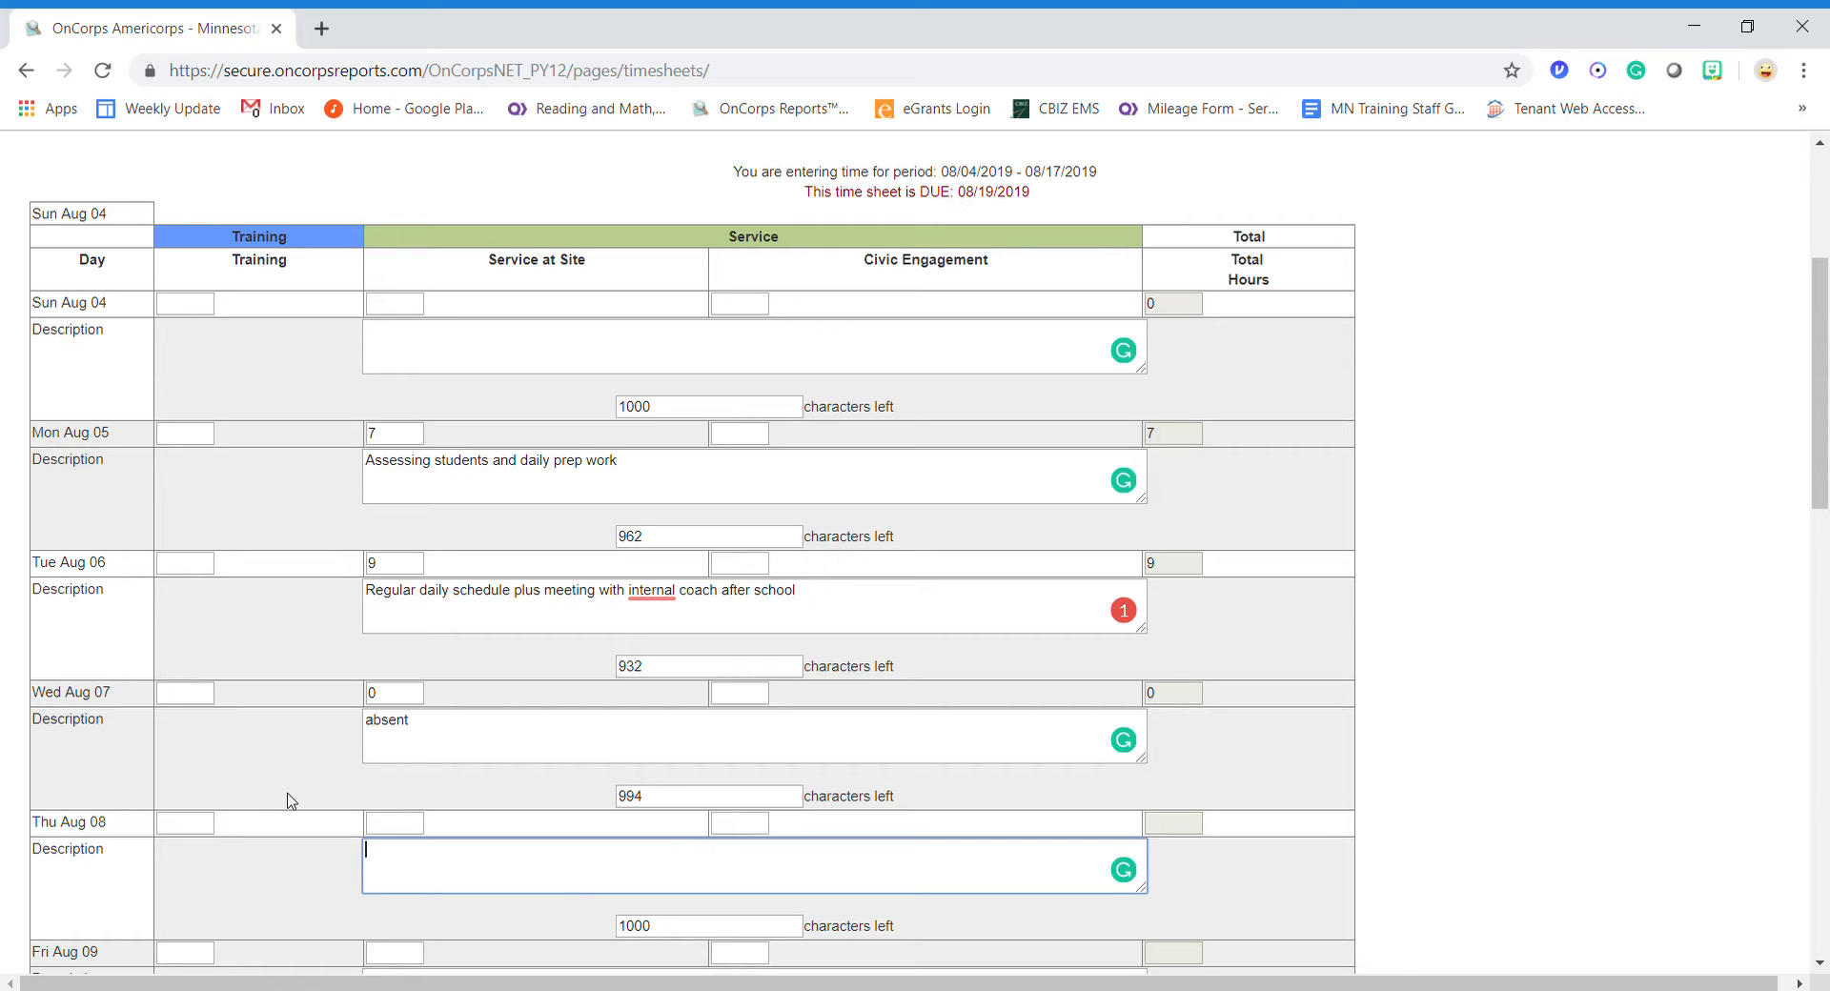
{"action": "scroll", "coordinate": [205, 677], "scroll_direction": "down", "scroll_amount": 9}
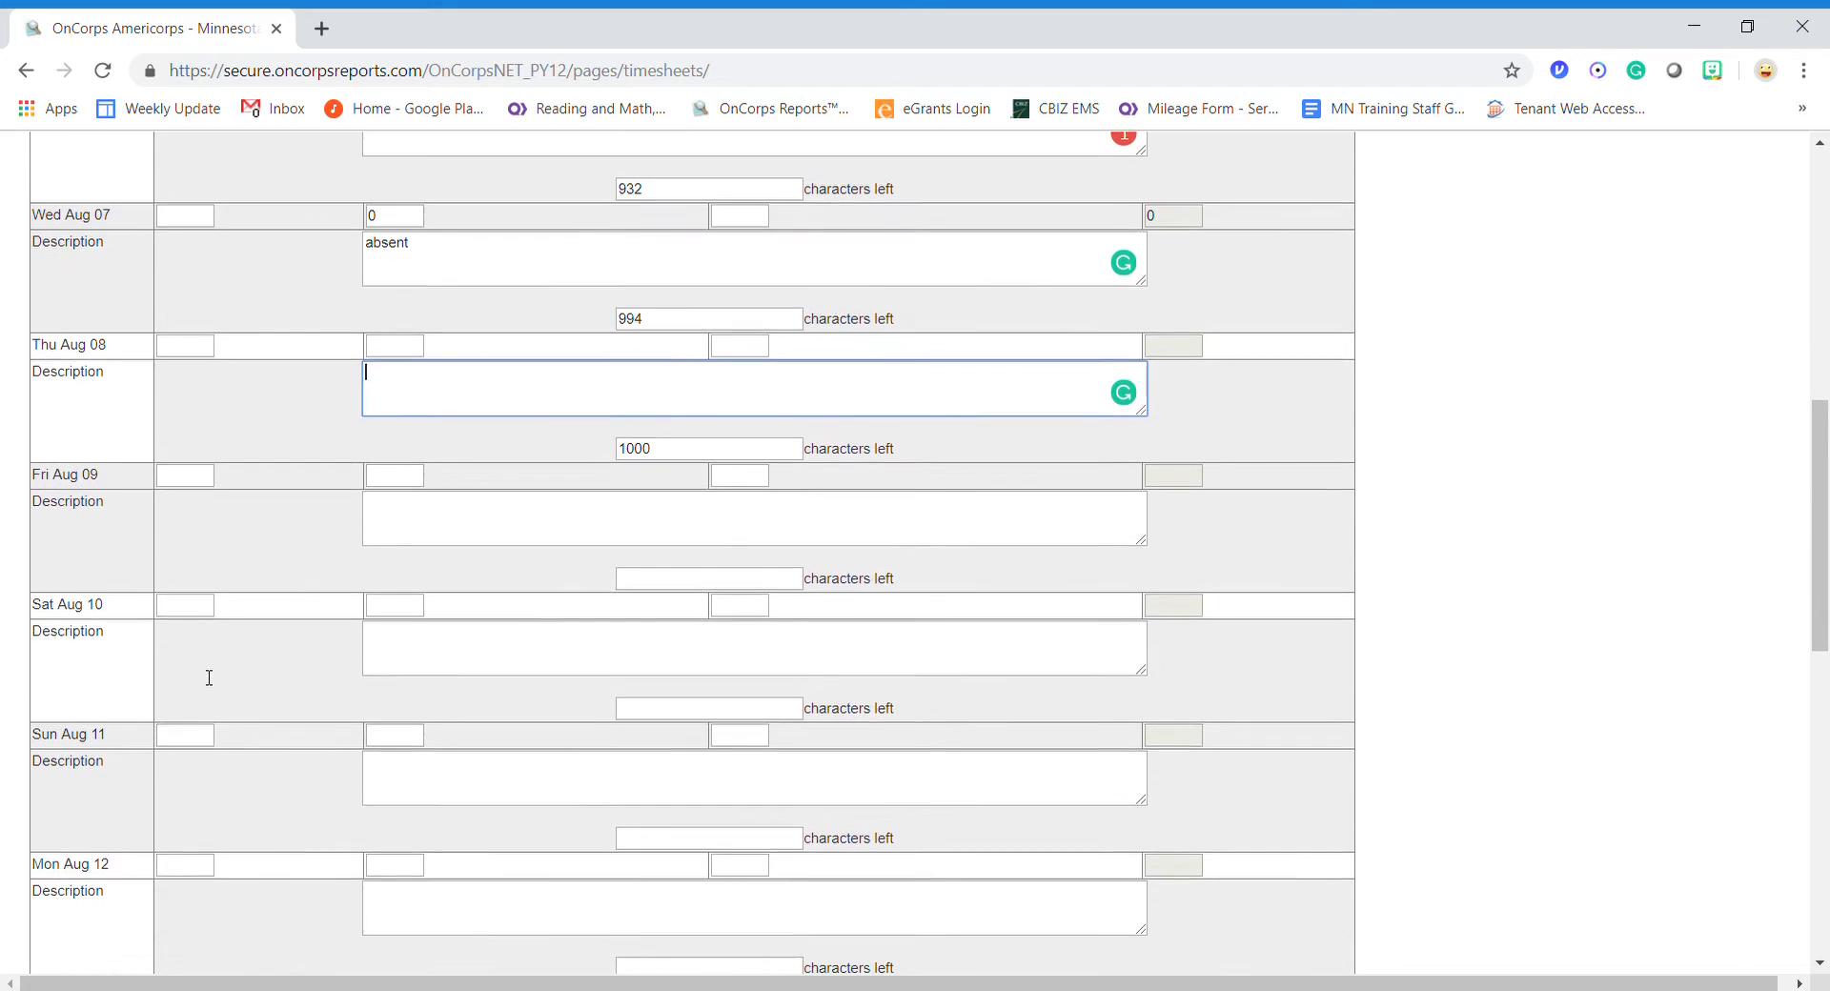
{"action": "scroll", "coordinate": [206, 677], "scroll_direction": "down", "scroll_amount": 7}
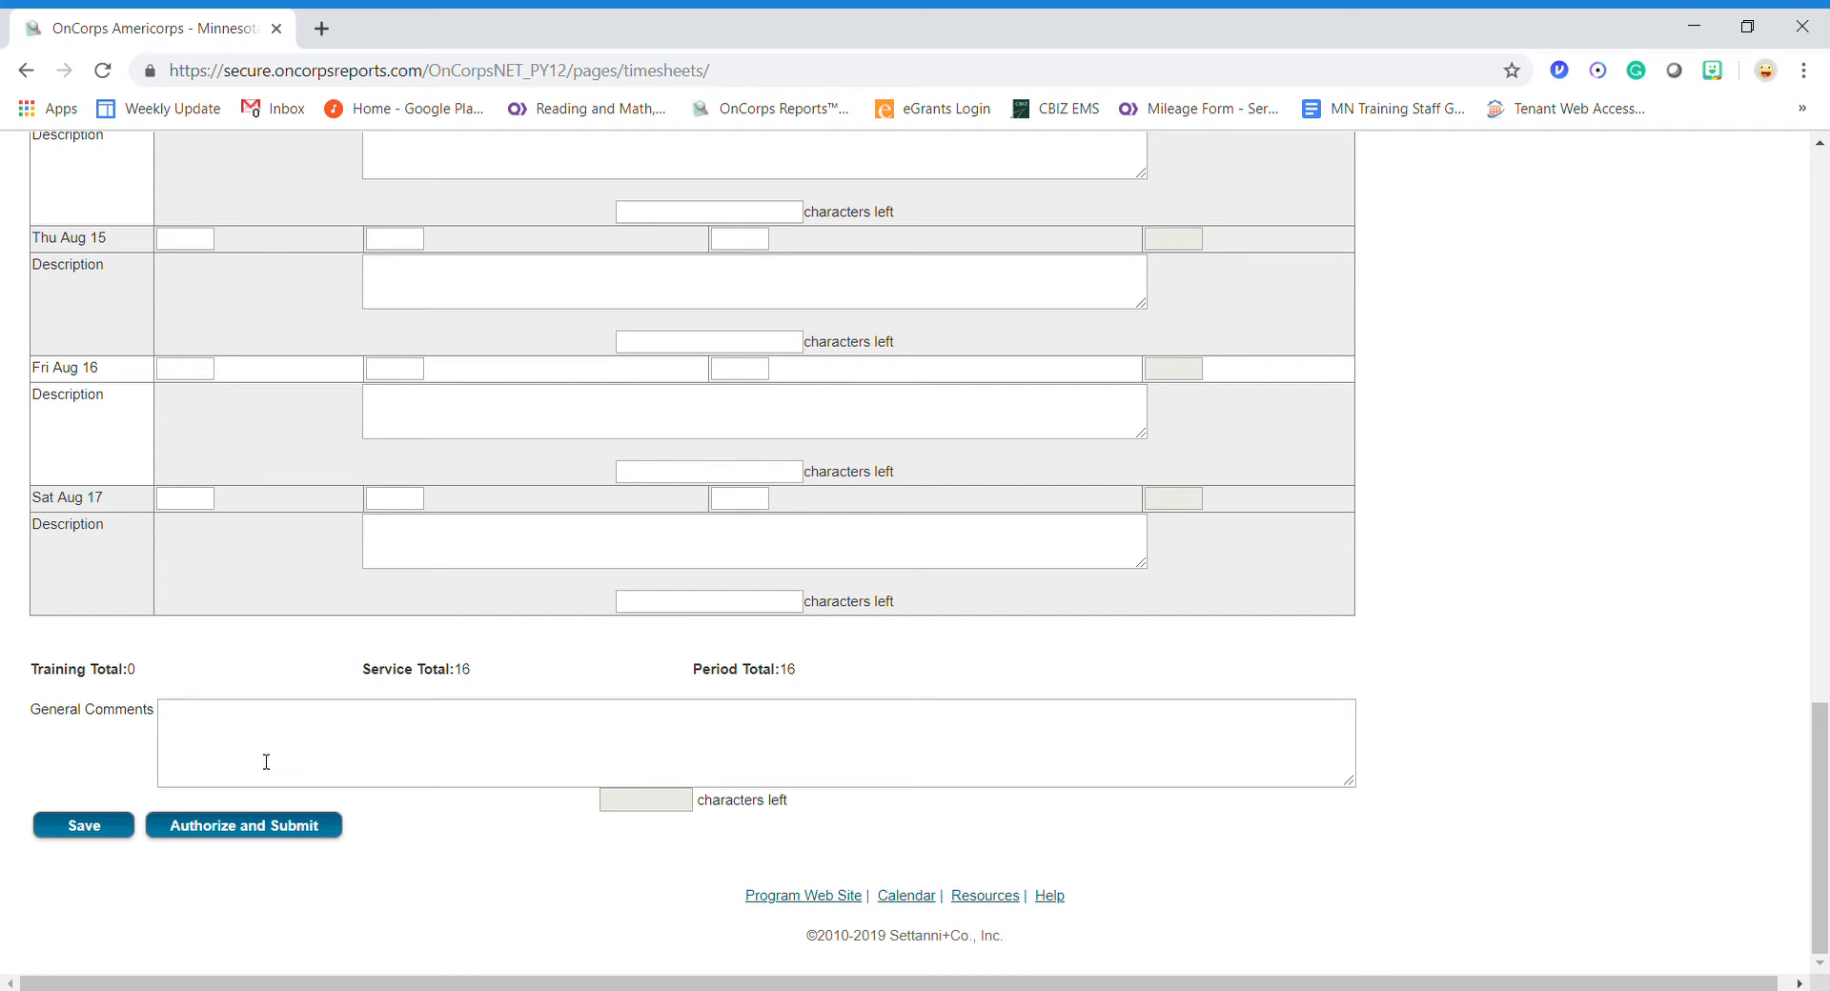
{"action": "left_click", "coordinate": [331, 743]}
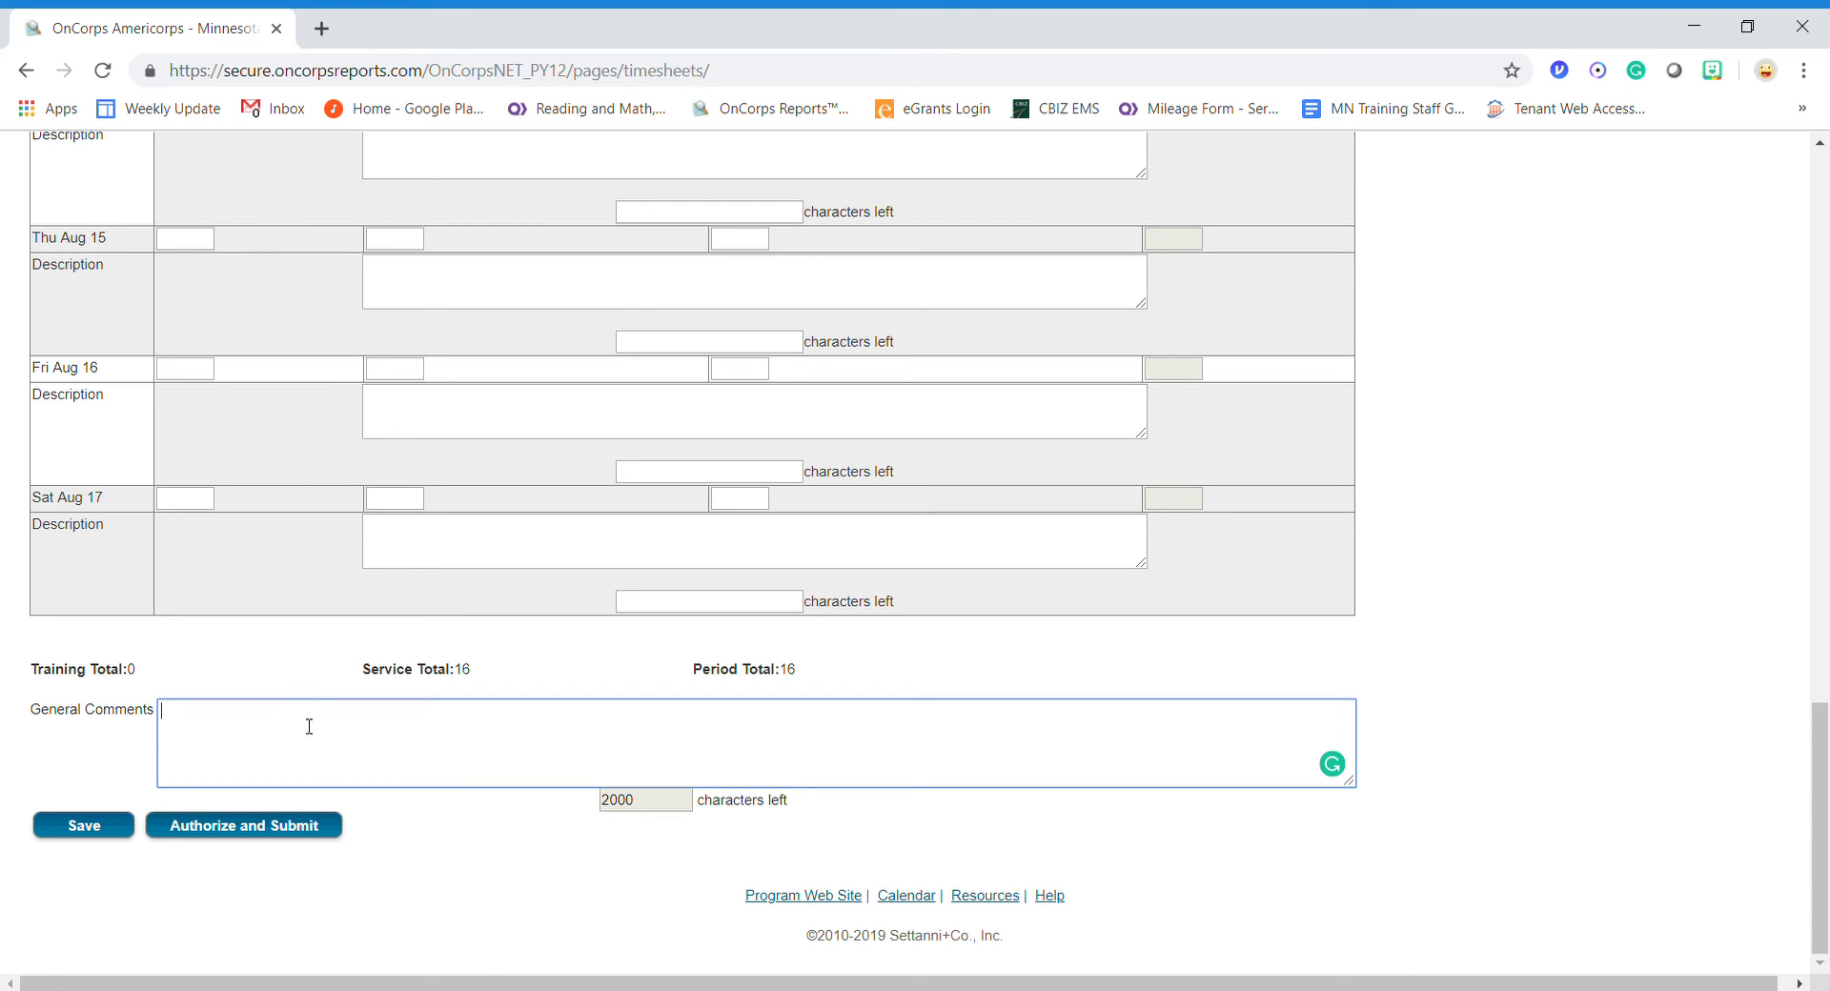
{"action": "scroll", "coordinate": [551, 449], "scroll_direction": "up", "scroll_amount": 9}
{"action": "scroll", "coordinate": [551, 449], "scroll_direction": "up", "scroll_amount": 10}
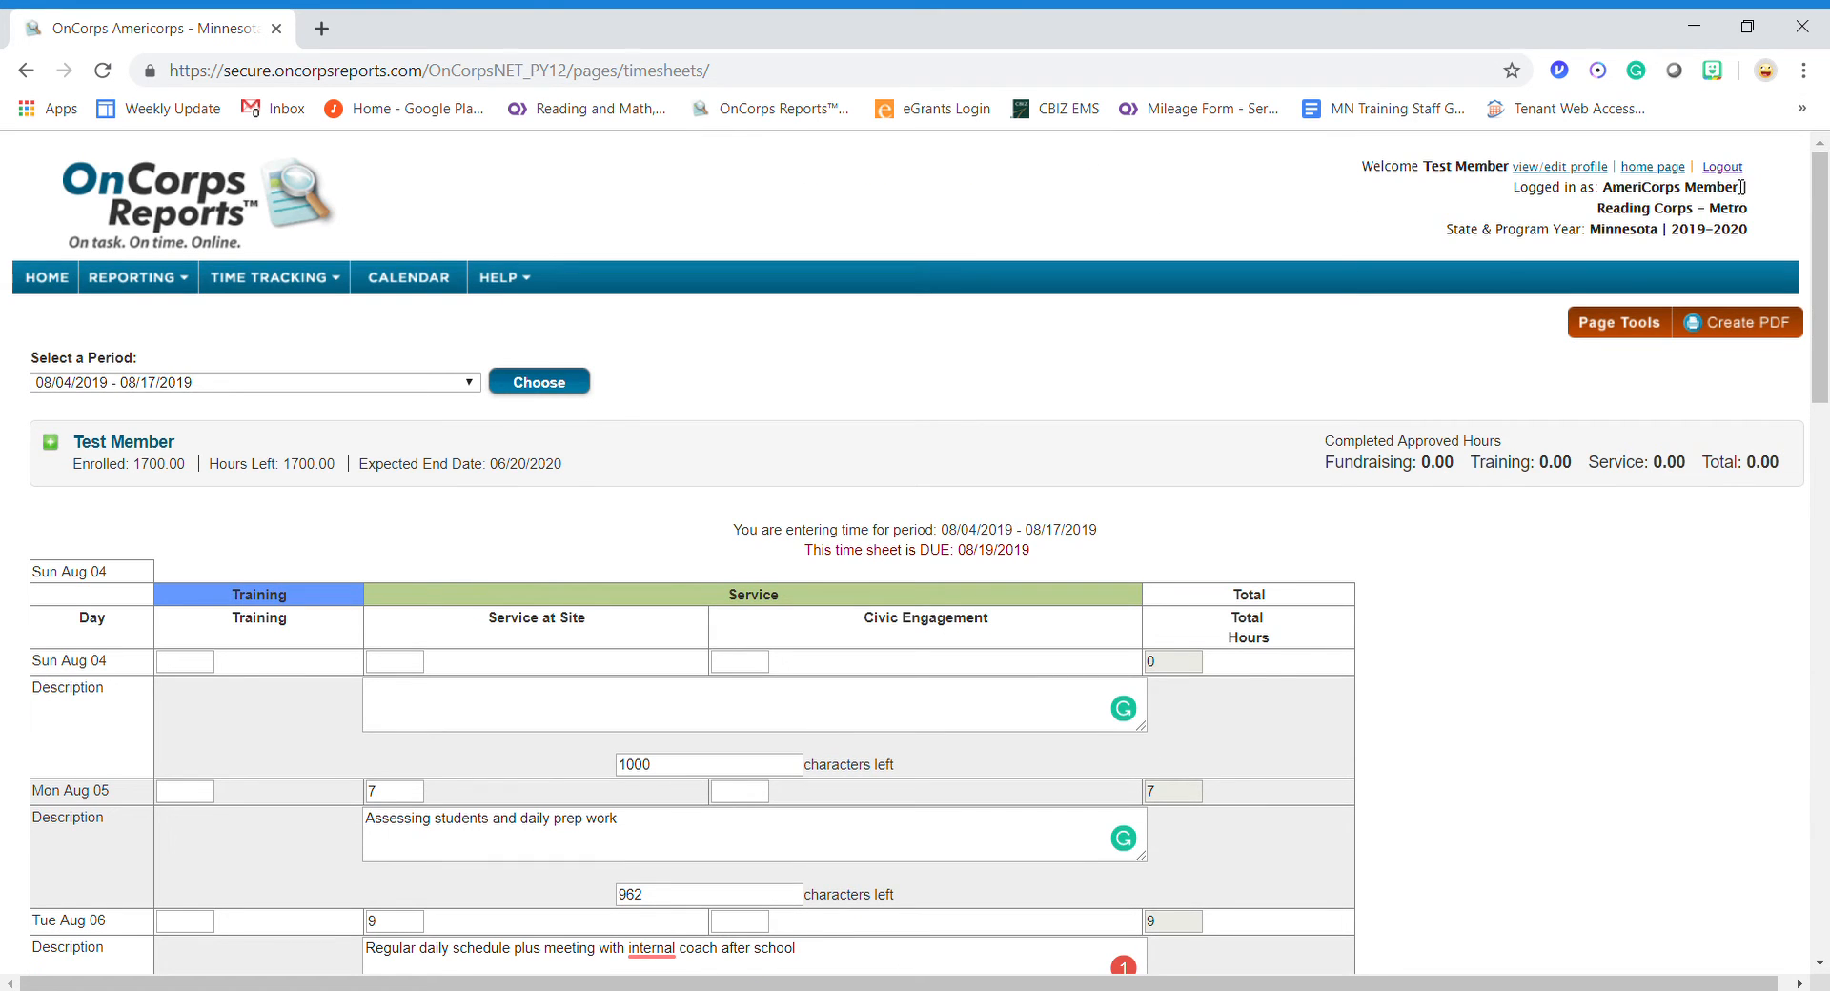